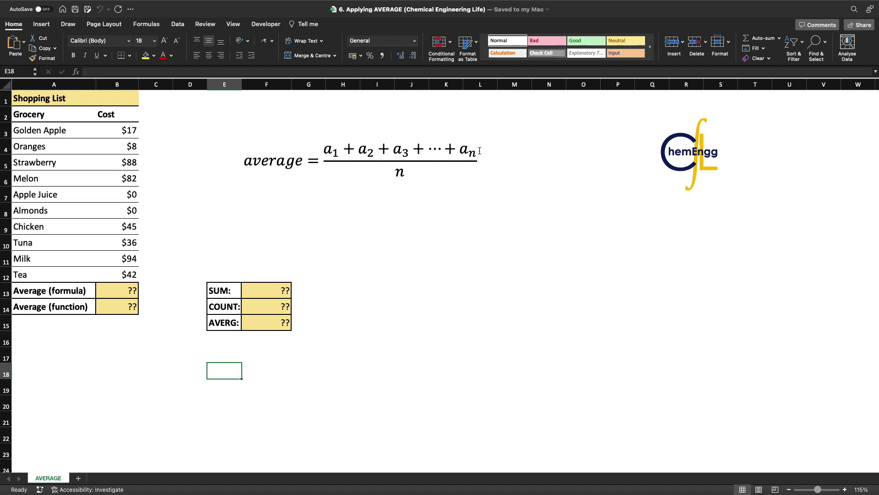
# Label G13 'Numerator' and G14 'Denominator' beside the SUM and COUNT cells
pyautogui.click(303, 291)
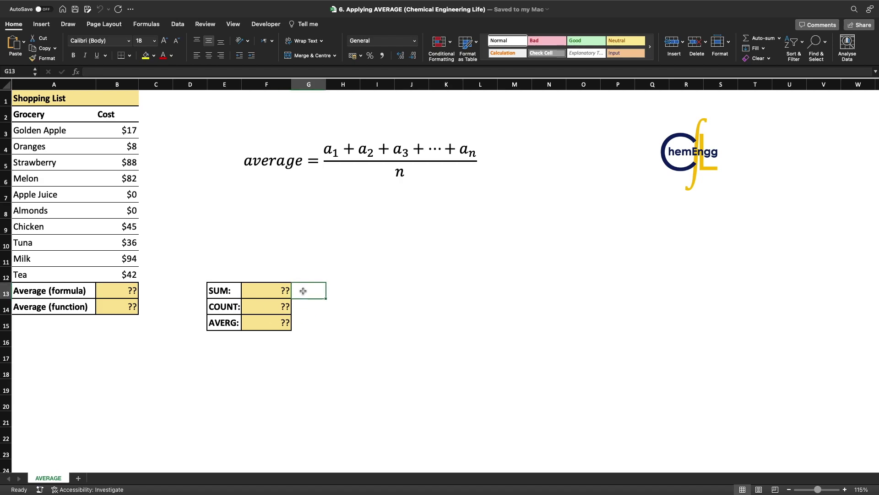
pyautogui.write('Numerator')
pyautogui.press('Return')
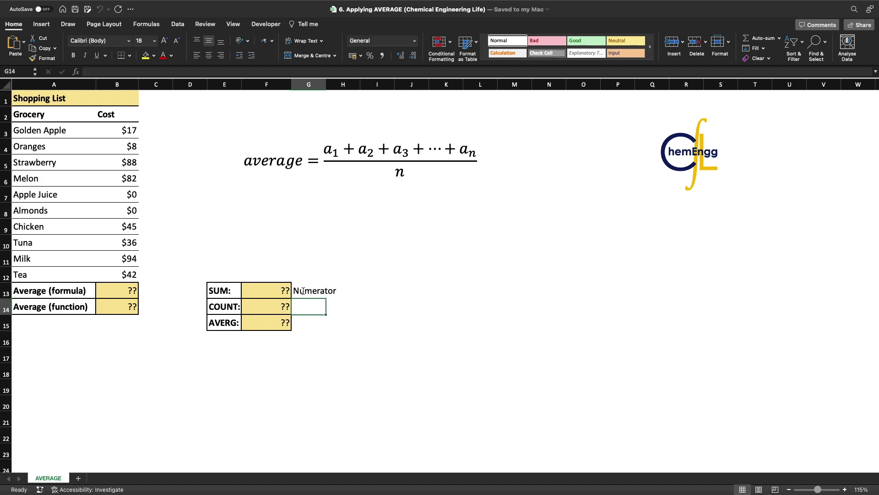
pyautogui.write('Denomi')
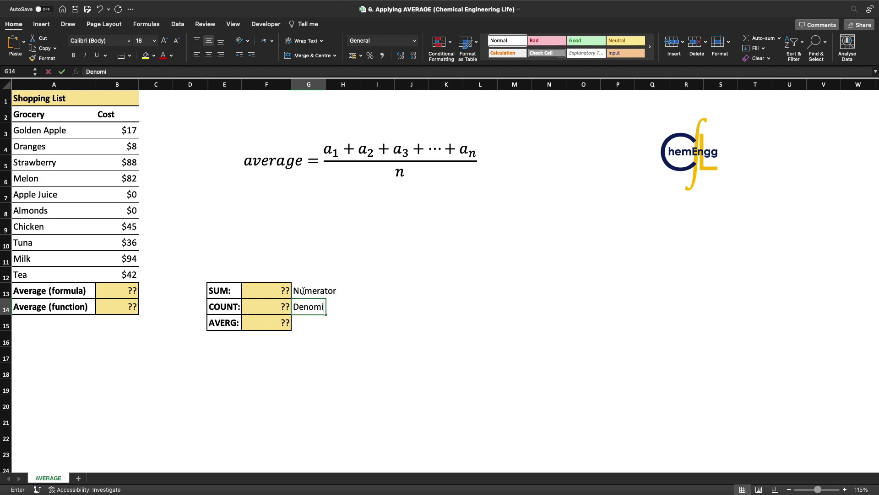
pyautogui.write('nator')
pyautogui.press('Return')
# Select the SUM: and COUNT: label cells in E13 and E14 to point them out
pyautogui.click(228, 292)
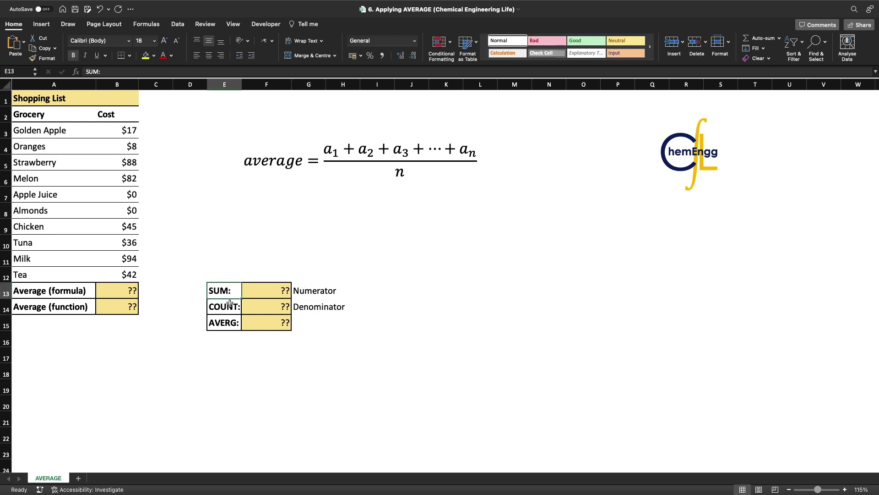
pyautogui.click(230, 304)
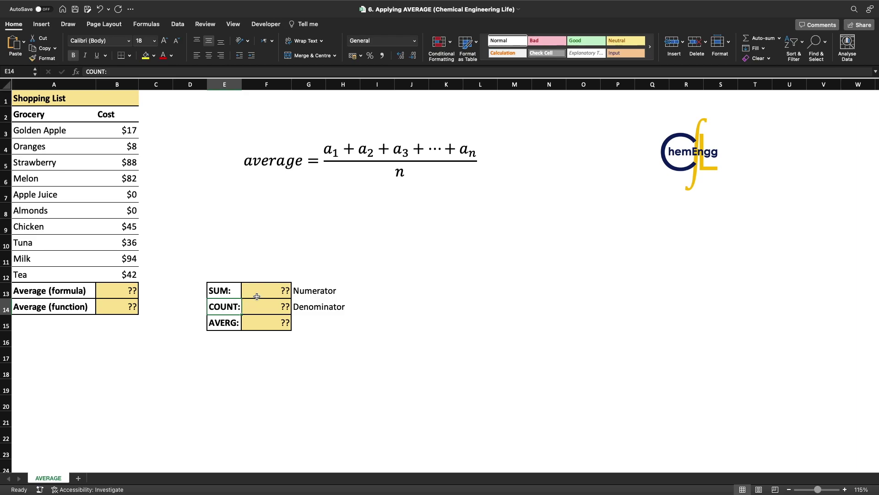
pyautogui.click(231, 293)
pyautogui.click(235, 302)
# Enter =SUM(B3:B12) in F13 to total the grocery costs at $412
pyautogui.click(290, 283)
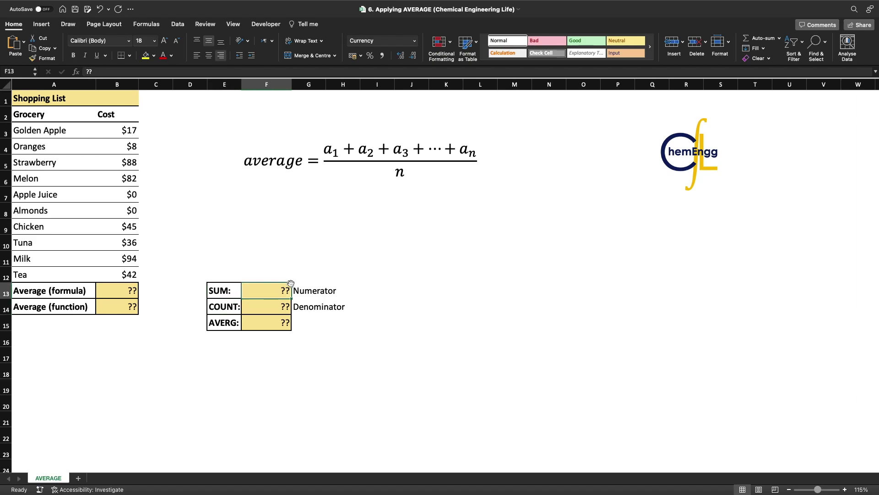
pyautogui.write('=sum(')
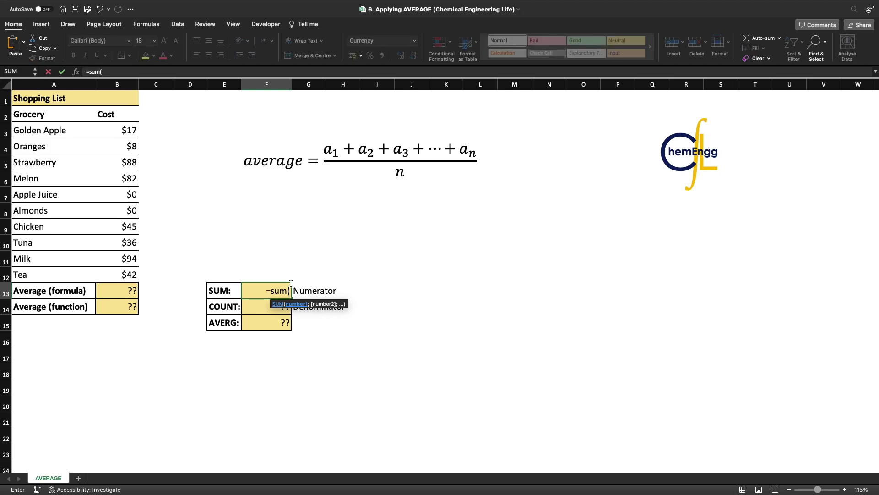
pyautogui.moveTo(130, 132); pyautogui.dragTo(130, 270)
pyautogui.write(')')
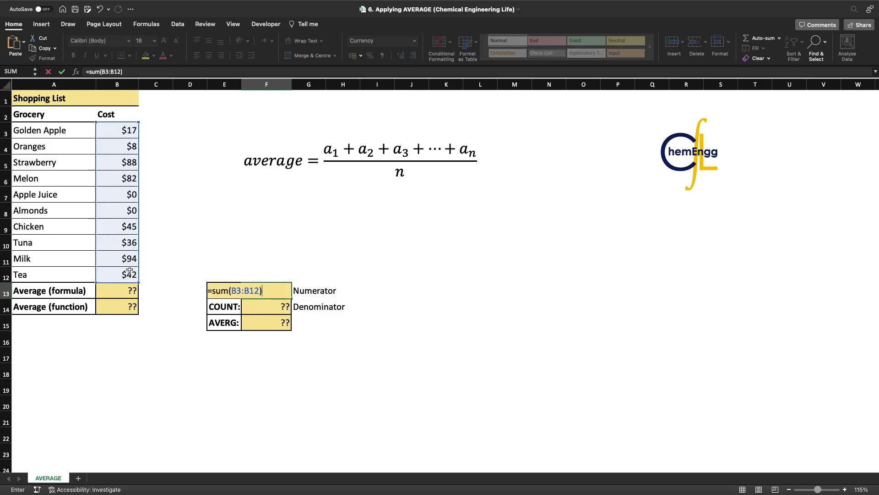
pyautogui.press('Return')
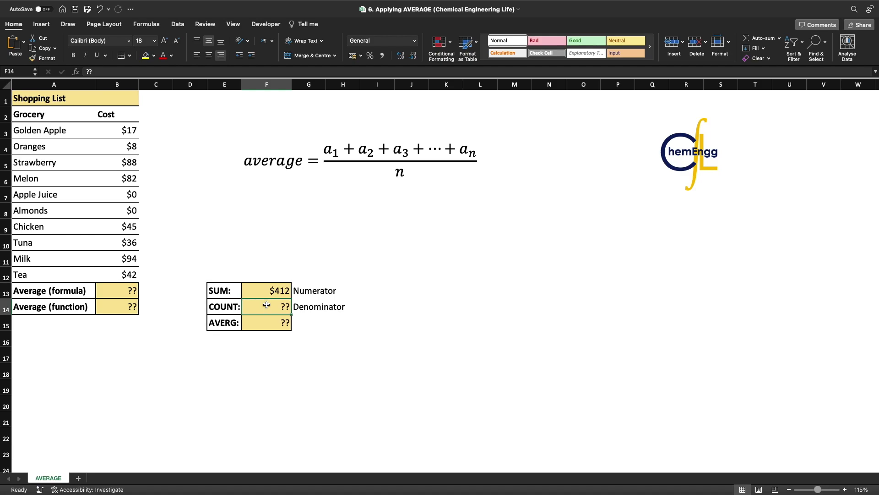
# Enter =COUNT(B3:B12) in F14 to count the 10 cost values
pyautogui.write('=count(')
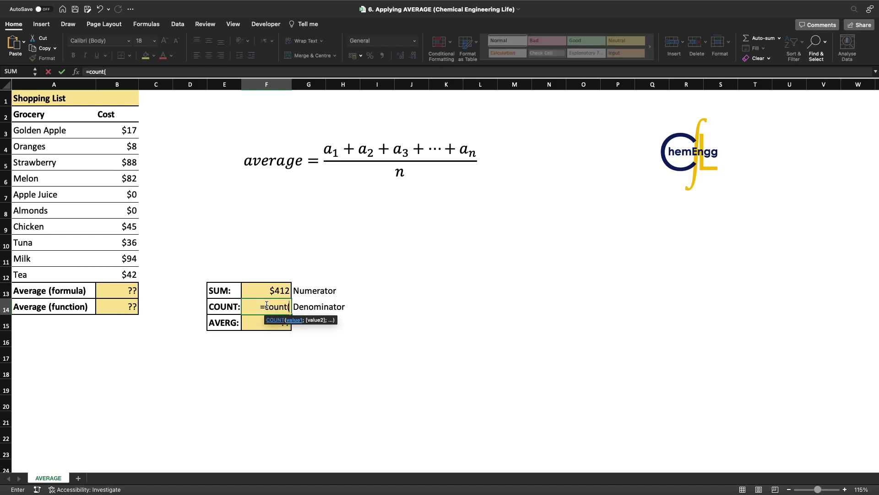
pyautogui.moveTo(124, 130); pyautogui.dragTo(124, 274)
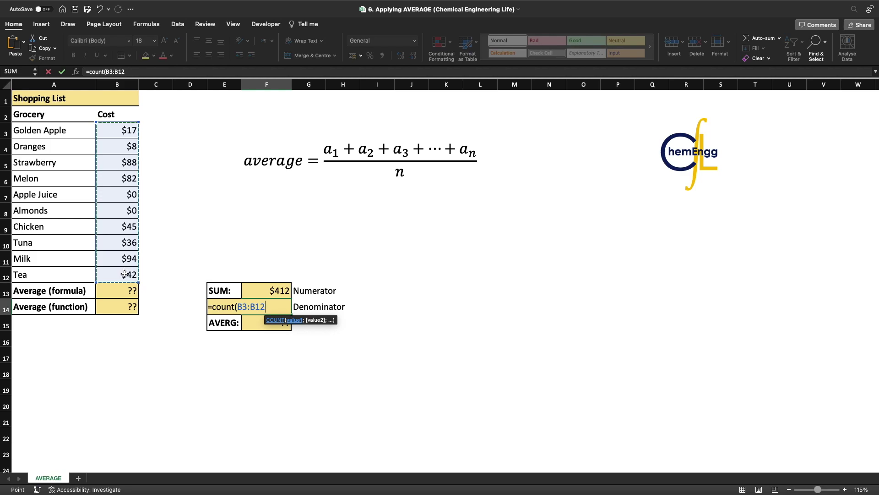
pyautogui.write(')')
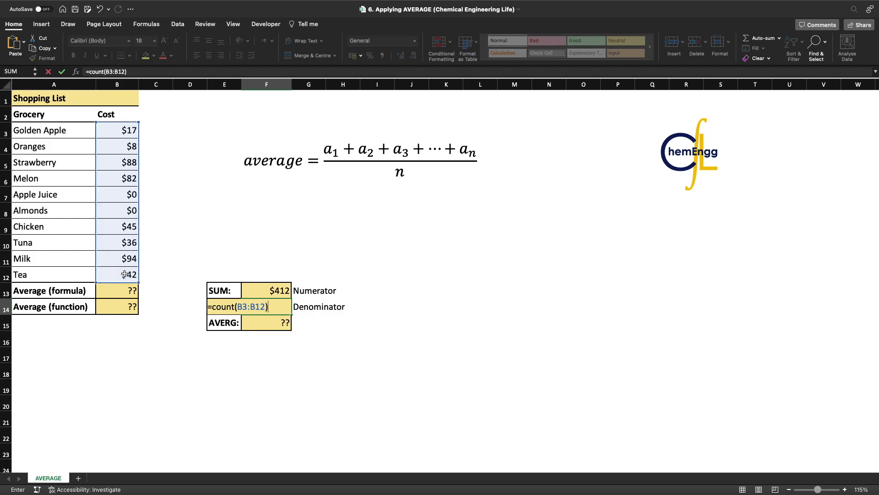
pyautogui.press('Return')
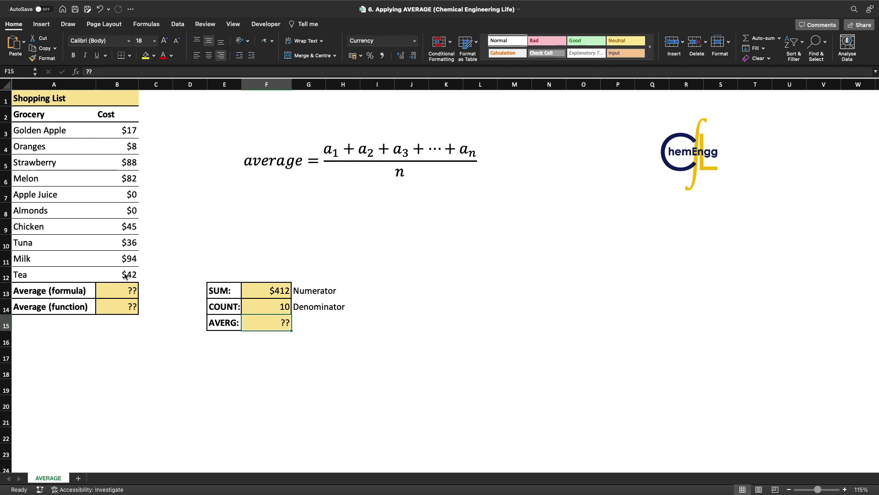
# Enter =F13/F14 in the AVERG cell F15, giving $41
pyautogui.write('=')
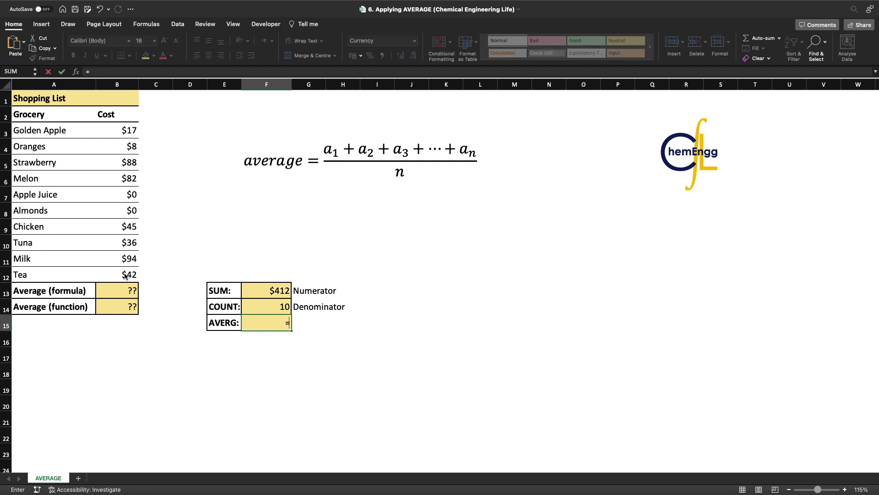
pyautogui.press('Up')
pyautogui.press('Up')
pyautogui.write('/')
pyautogui.press('Up')
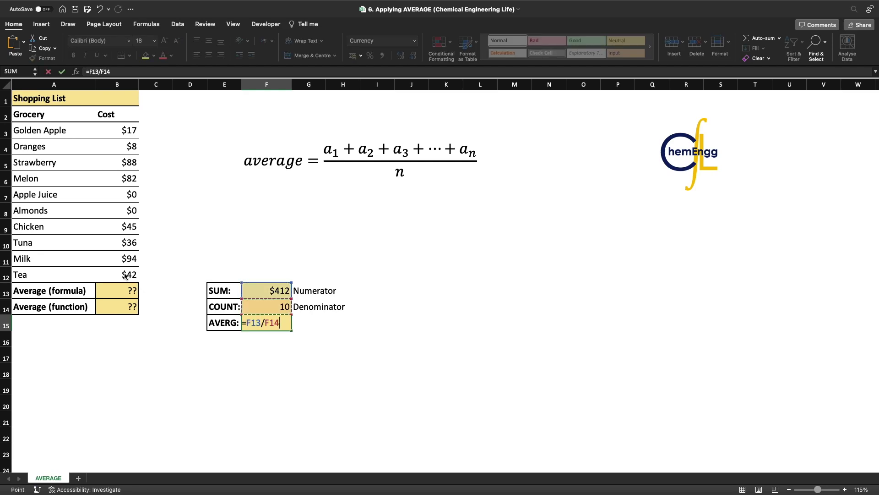
pyautogui.press('Return')
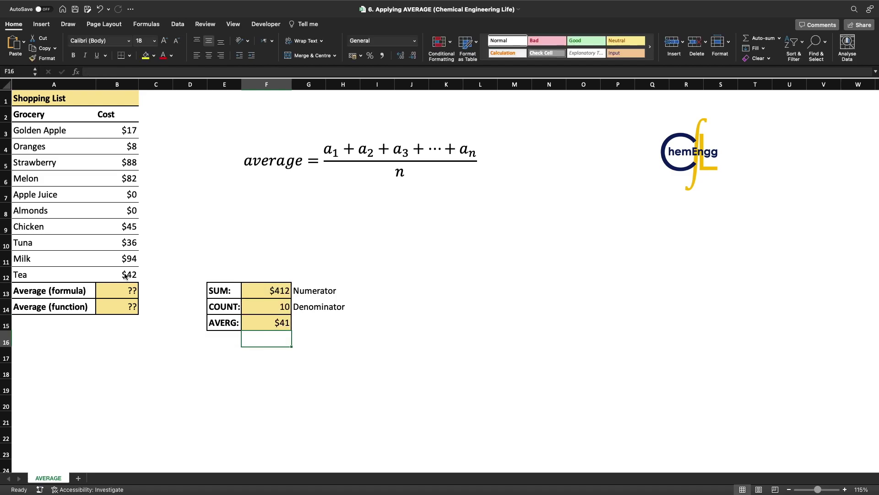
# Link the Average (formula) cell B13 to F15 so it also shows $41
pyautogui.press('Up')
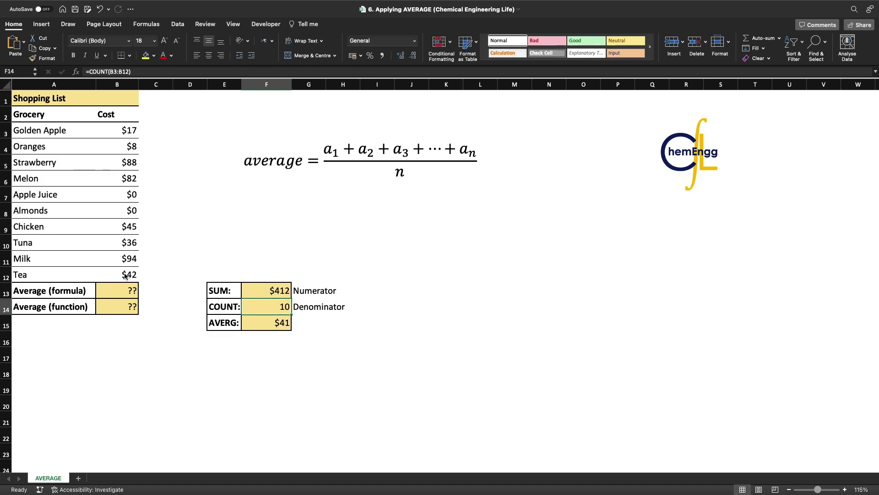
pyautogui.press('Up')
pyautogui.press('Left')
pyautogui.press('Left')
pyautogui.press('Left')
pyautogui.press('Left')
pyautogui.press('Left')
pyautogui.press('Up')
pyautogui.press('Right')
pyautogui.write('=E130')
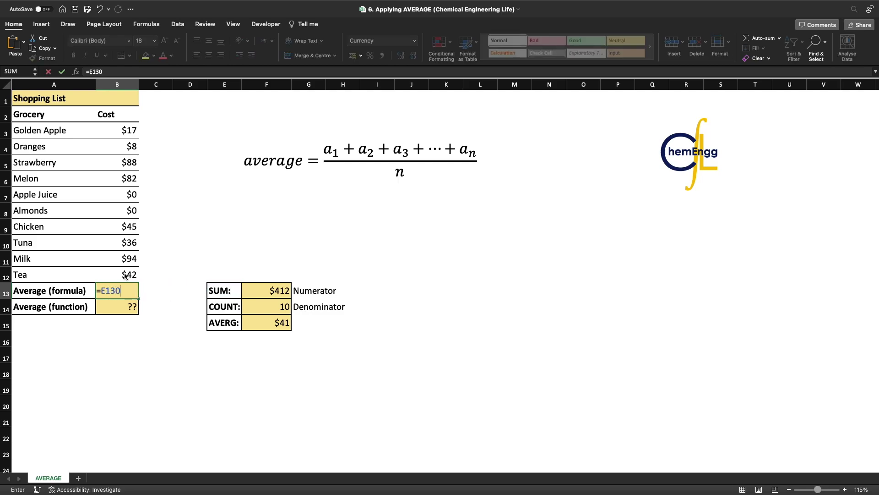
pyautogui.press('Right')
pyautogui.press('Right')
pyautogui.press('Right')
pyautogui.press('Right')
pyautogui.press('Down')
pyautogui.press('Down')
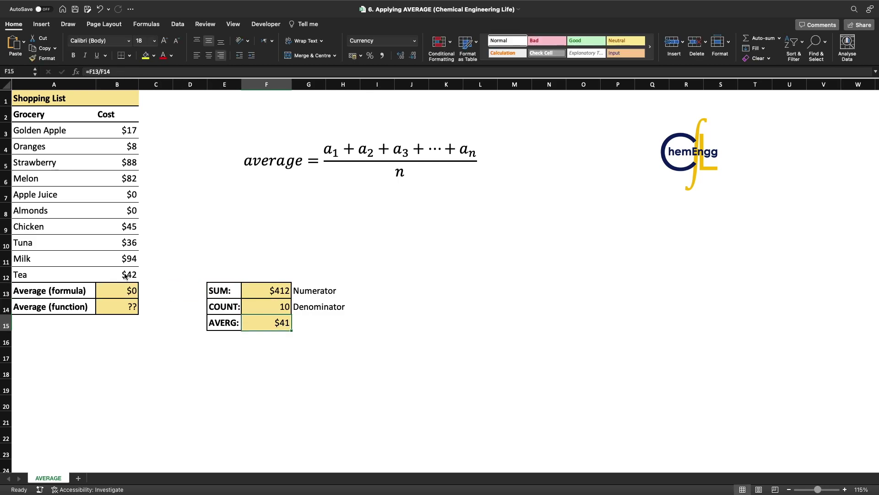
pyautogui.press('Up')
pyautogui.press('Up')
pyautogui.press('Left')
pyautogui.press('Left')
pyautogui.press('Left')
pyautogui.press('Left')
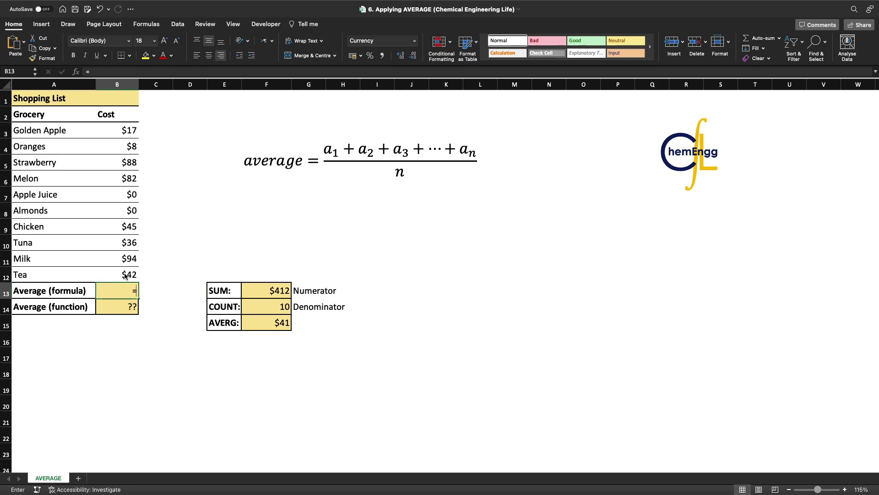
pyautogui.write('=')
pyautogui.press('Right')
pyautogui.press('Right')
pyautogui.press('Right')
pyautogui.press('Right')
pyautogui.press('Right')
pyautogui.press('Down')
pyautogui.press('Down')
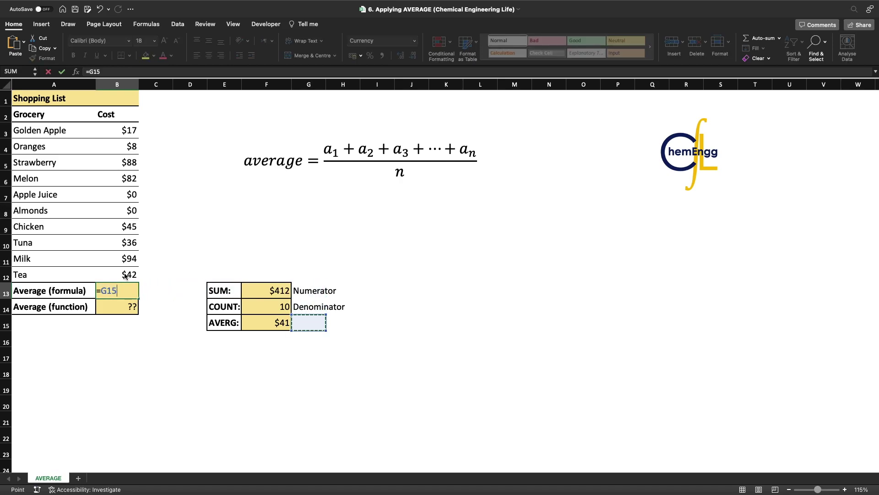
pyautogui.press('Left')
pyautogui.press('Return')
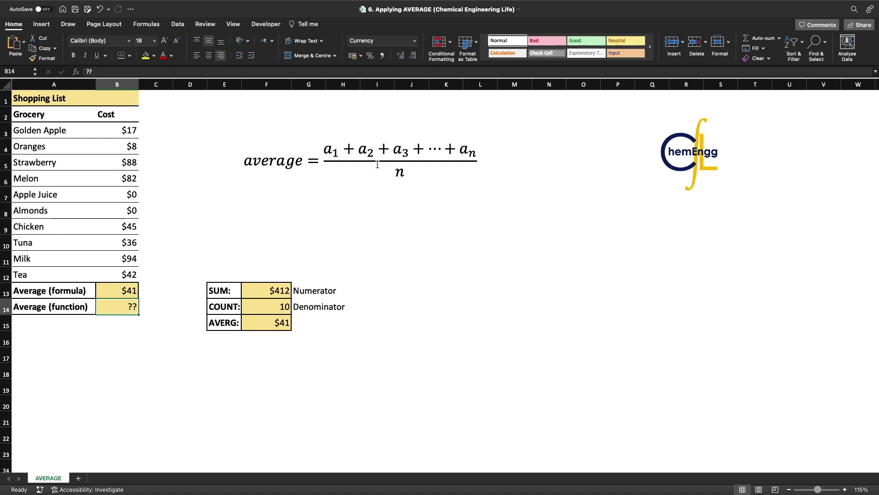
# Enter =AVERAGE(B3:B12) in the Average (function) cell B14, returning $41
pyautogui.click(232, 292)
pyautogui.click(233, 306)
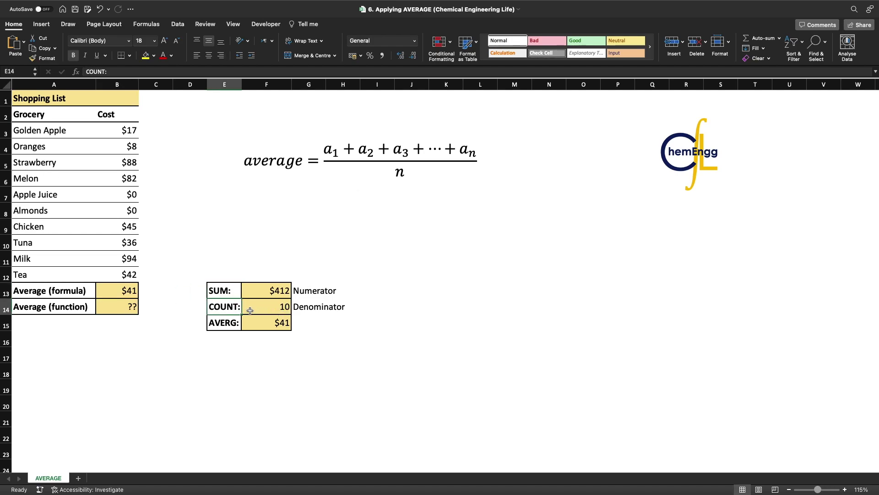
pyautogui.click(135, 311)
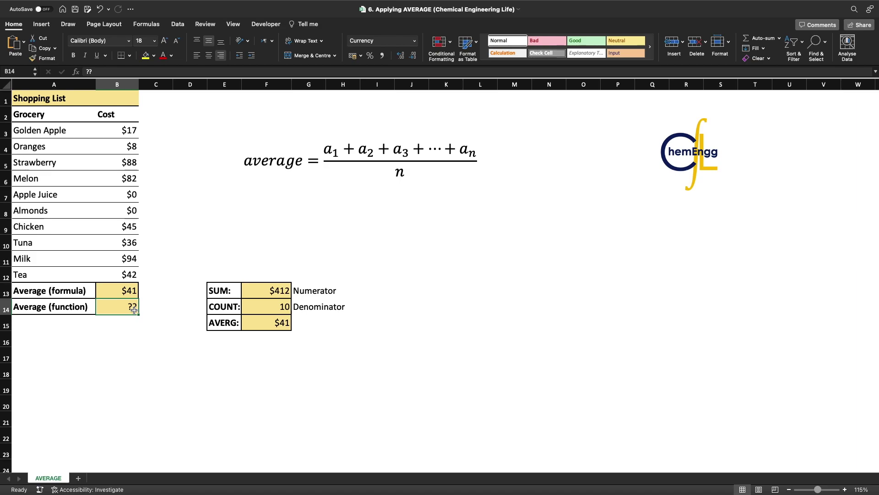
pyautogui.write('=a')
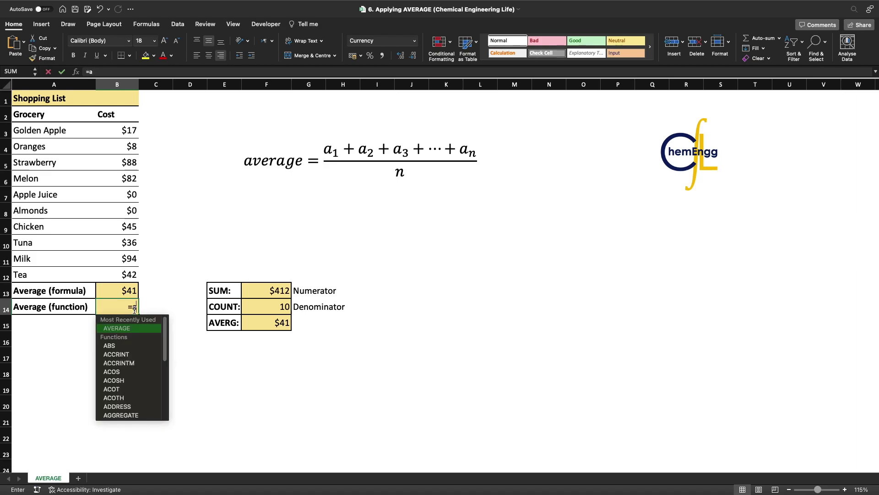
pyautogui.write('verage(')
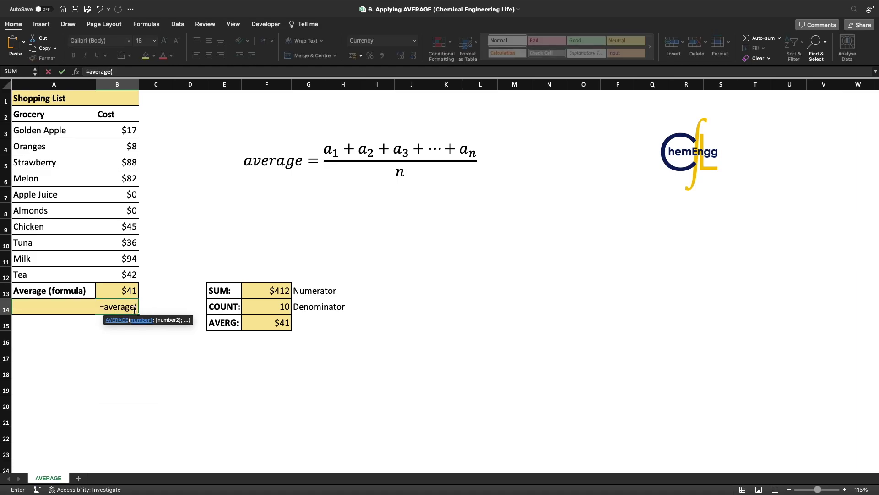
pyautogui.moveTo(126, 135); pyautogui.dragTo(121, 274)
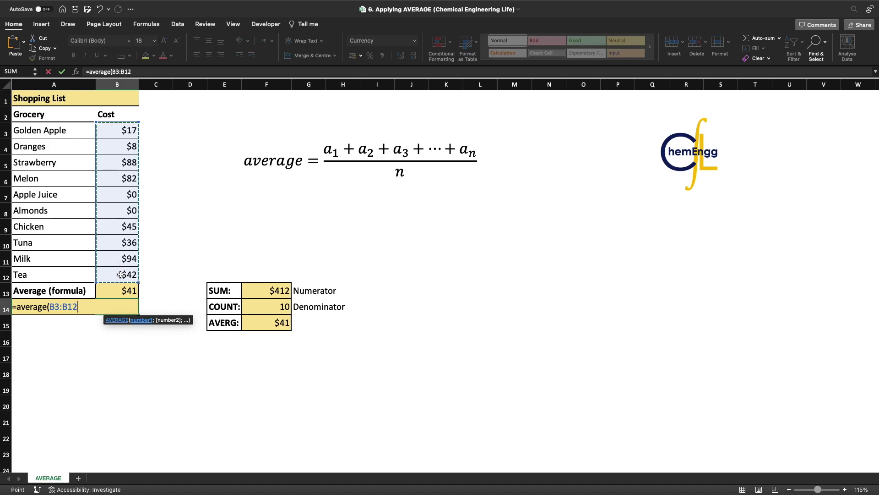
pyautogui.write(')')
pyautogui.press('Return')
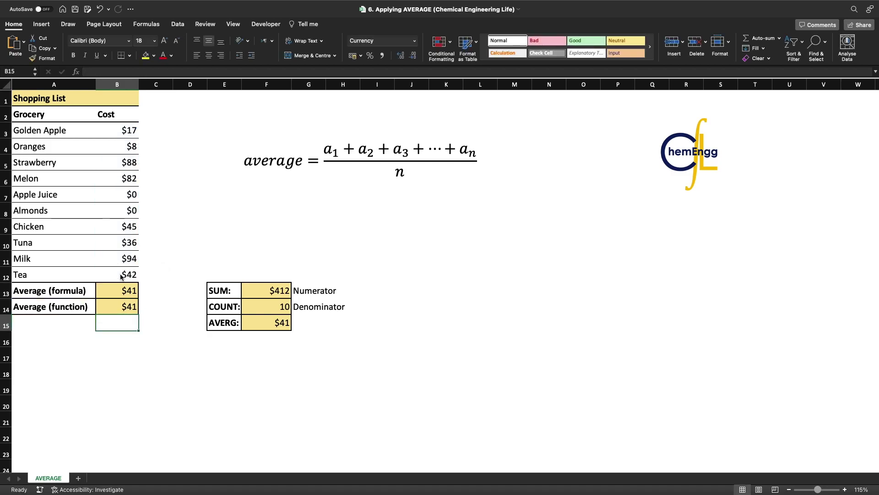
# Inspect the B14 formula and compare both $41 averages in B13:B14
pyautogui.click(133, 303)
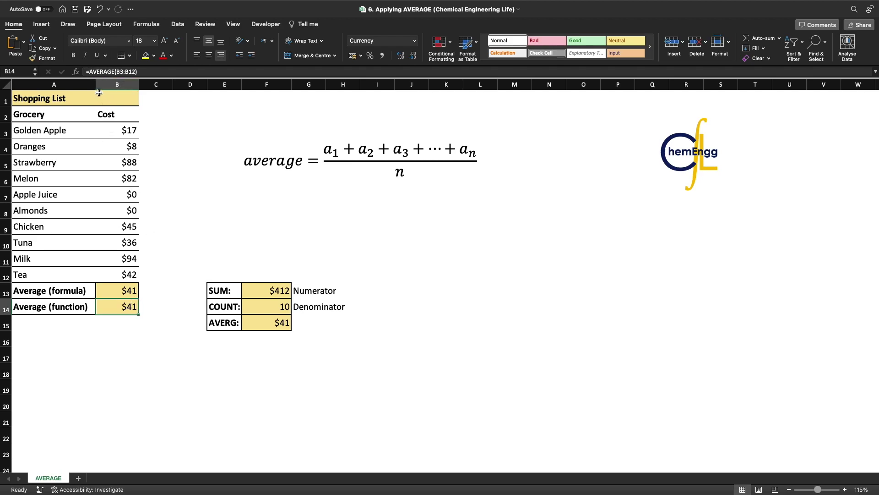
pyautogui.click(123, 70)
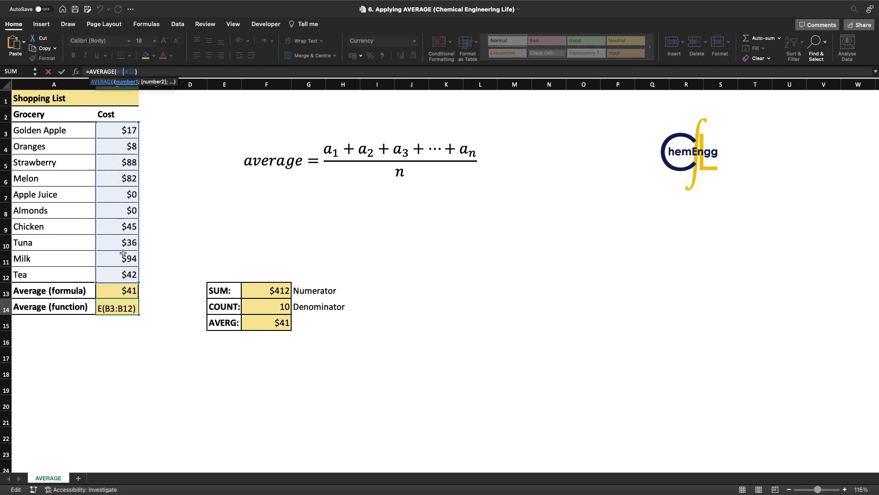
pyautogui.press('Escape')
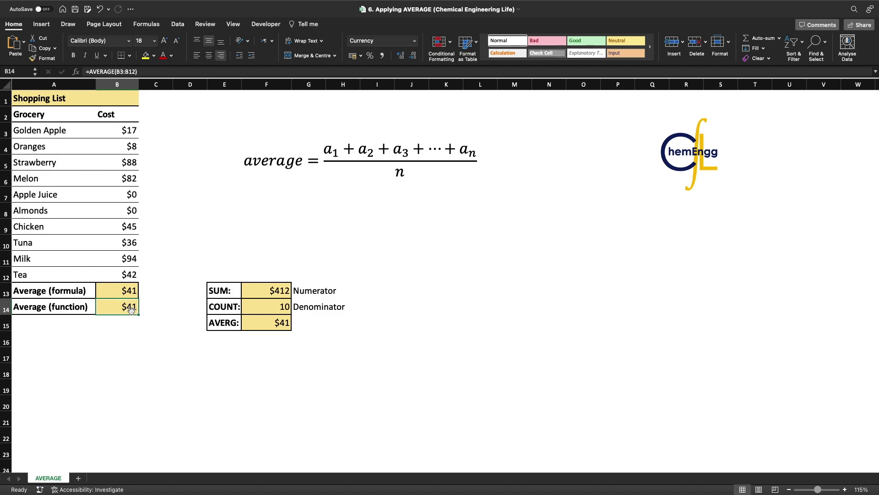
pyautogui.moveTo(133, 293); pyautogui.dragTo(133, 303)
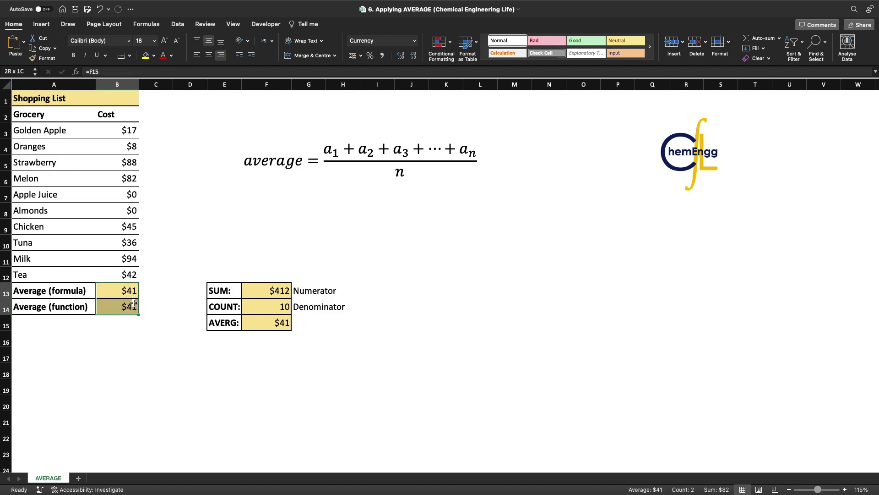
pyautogui.click(132, 306)
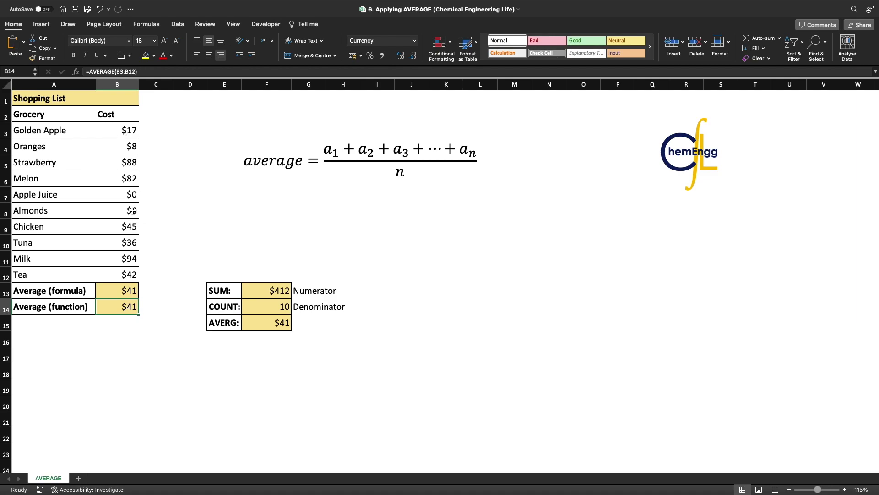
# Clear the Apple Juice and Almonds costs in B7:B8, leaving them blank
pyautogui.moveTo(132, 196); pyautogui.dragTo(130, 213)
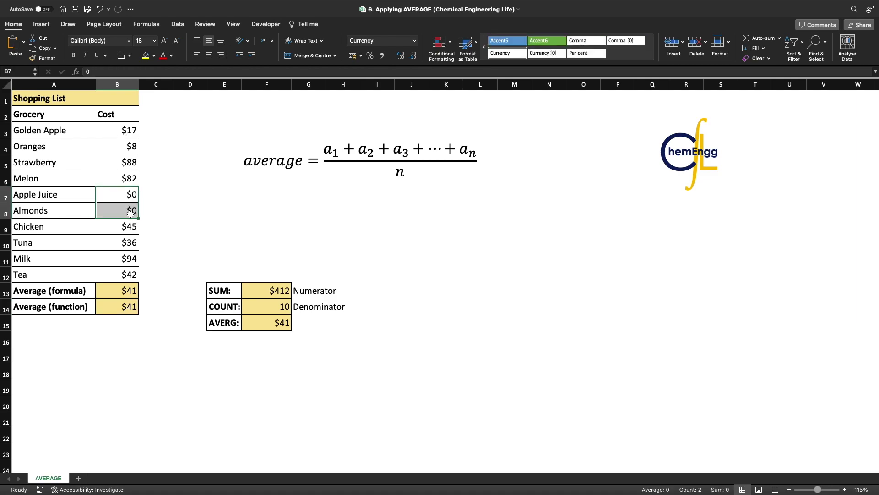
pyautogui.press('Delete')
pyautogui.click(216, 236)
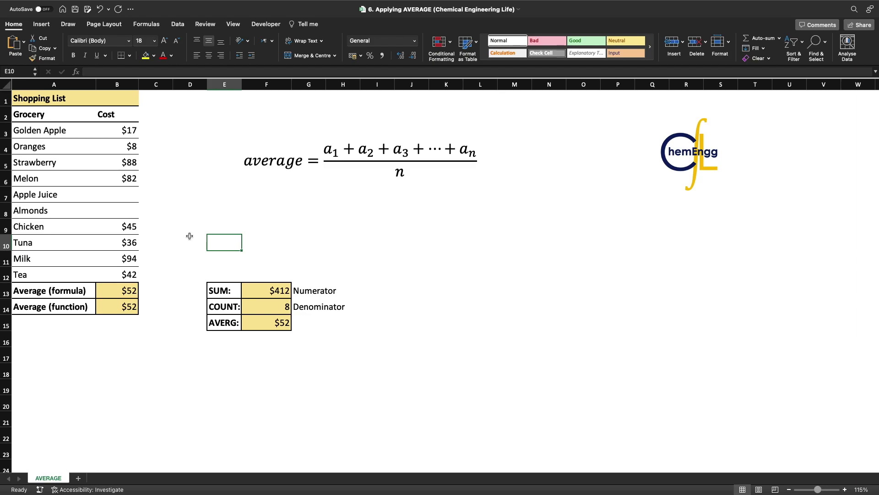
pyautogui.click(133, 198)
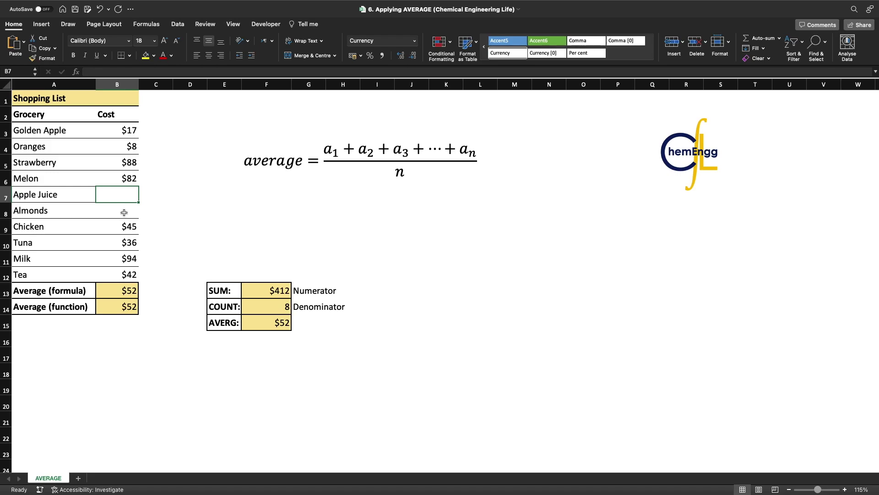
# Review the SUM formula, the COUNT now at 8, and the blank B7:B8 cells
pyautogui.click(239, 294)
pyautogui.click(247, 293)
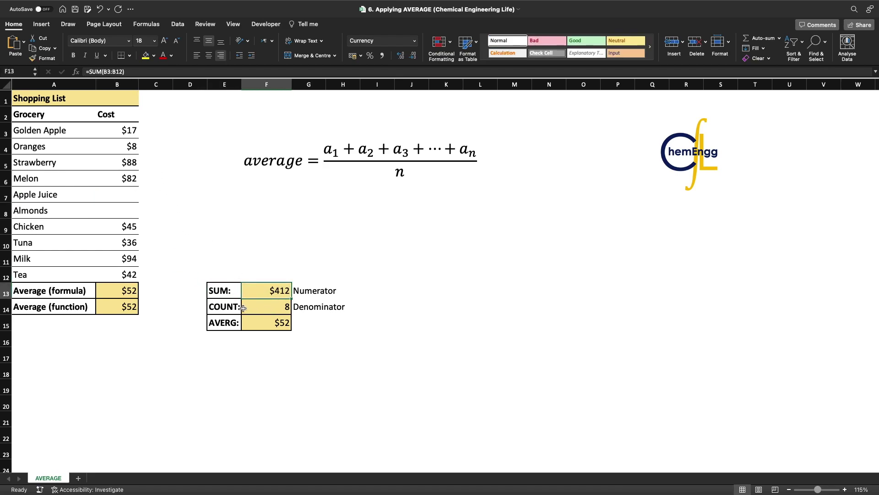
pyautogui.moveTo(243, 309); pyautogui.dragTo(262, 307)
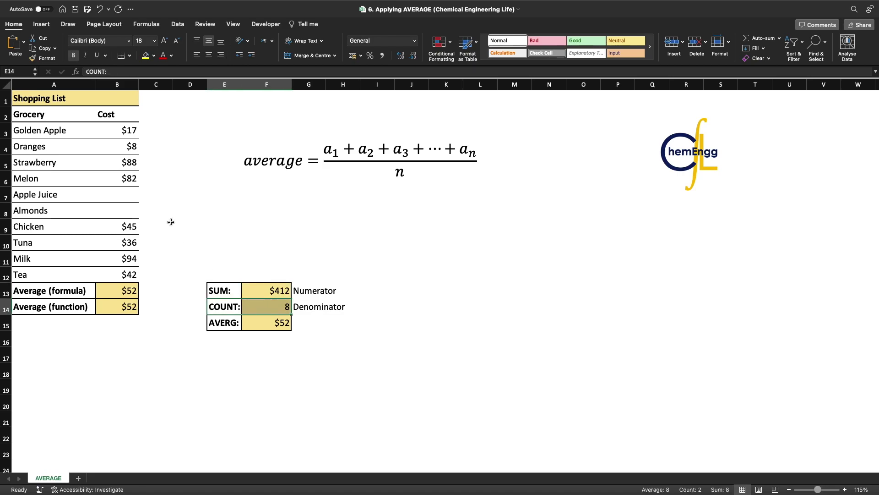
pyautogui.moveTo(129, 196); pyautogui.dragTo(132, 207)
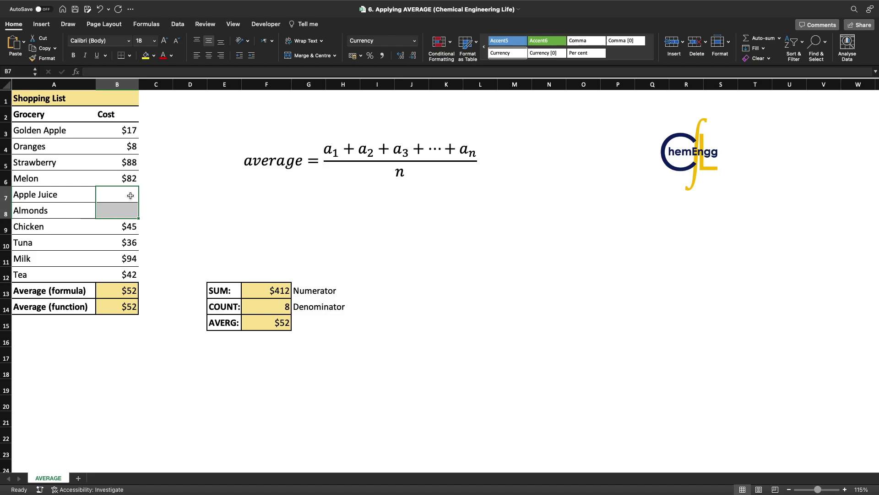
pyautogui.click(131, 195)
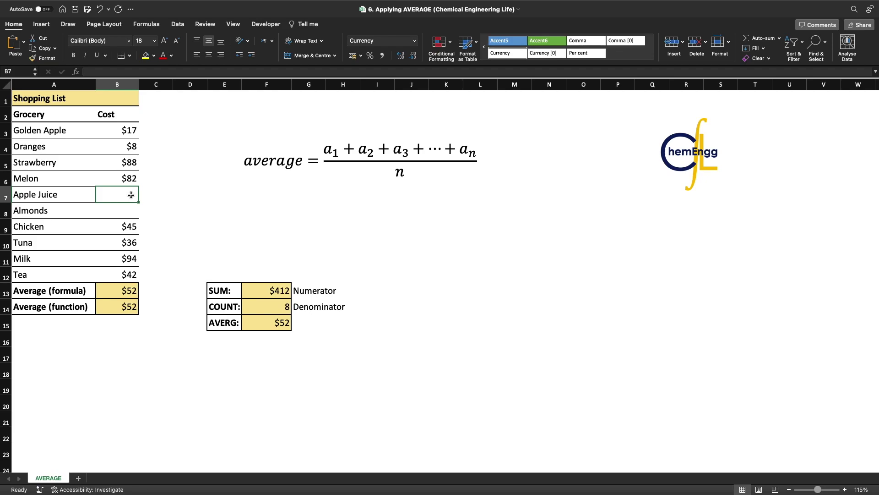
pyautogui.write('0')
pyautogui.press('Return')
pyautogui.write('0')
pyautogui.press('Return')
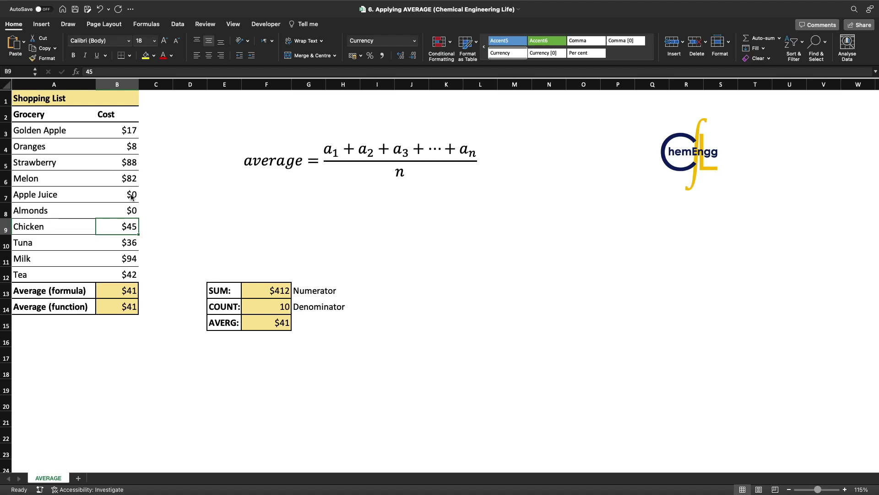
pyautogui.press('Up')
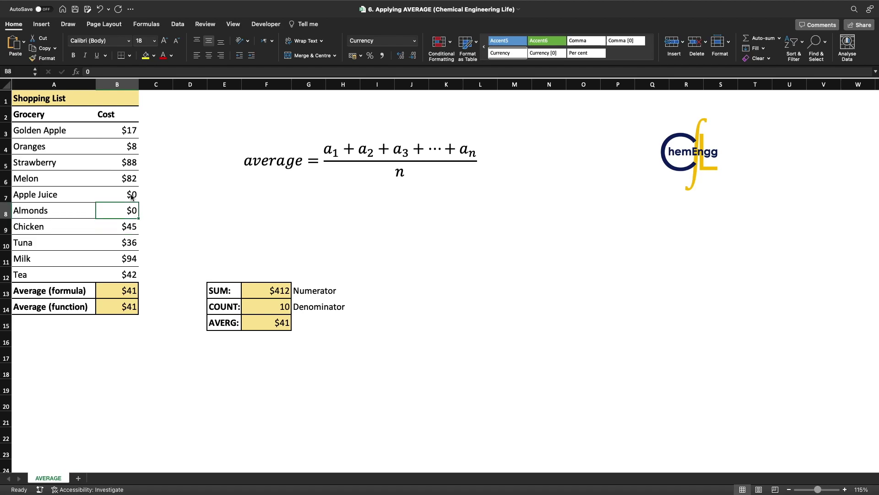
pyautogui.press('Up')
pyautogui.hotkey('shift', 'Down')
pyautogui.press('Delete')
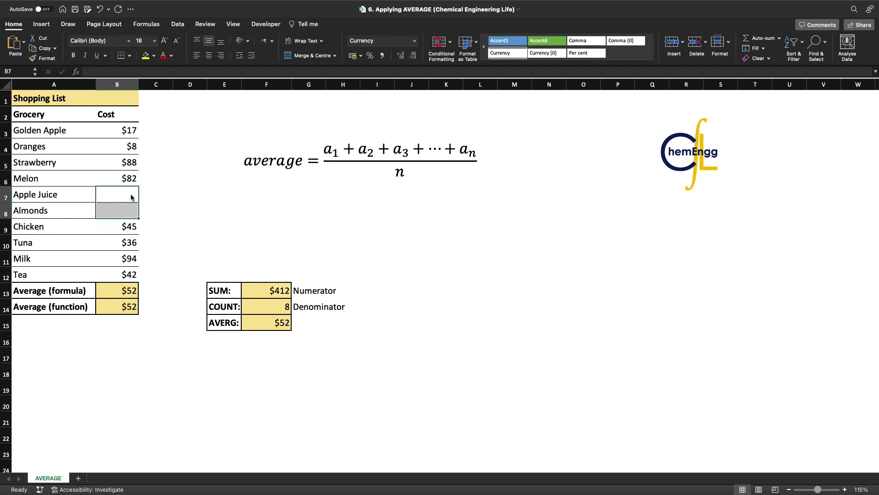
pyautogui.click(131, 194)
pyautogui.write('0')
pyautogui.press('Return')
pyautogui.write('0')
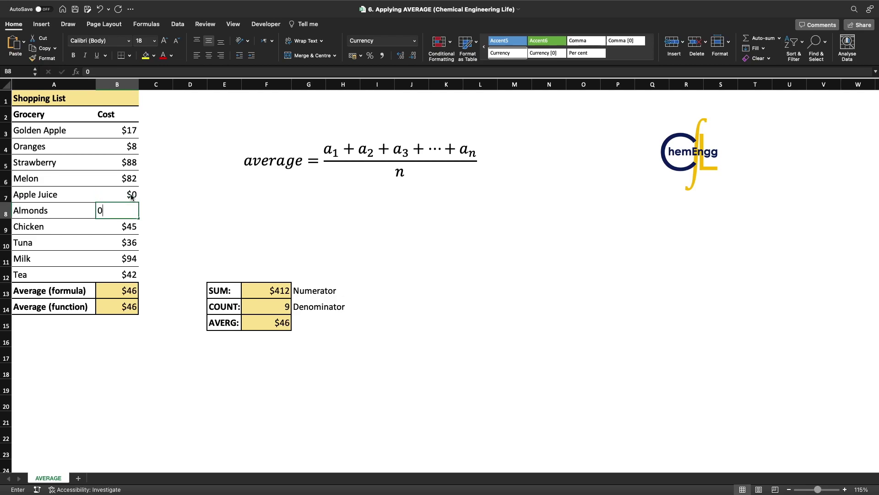
pyautogui.press('Return')
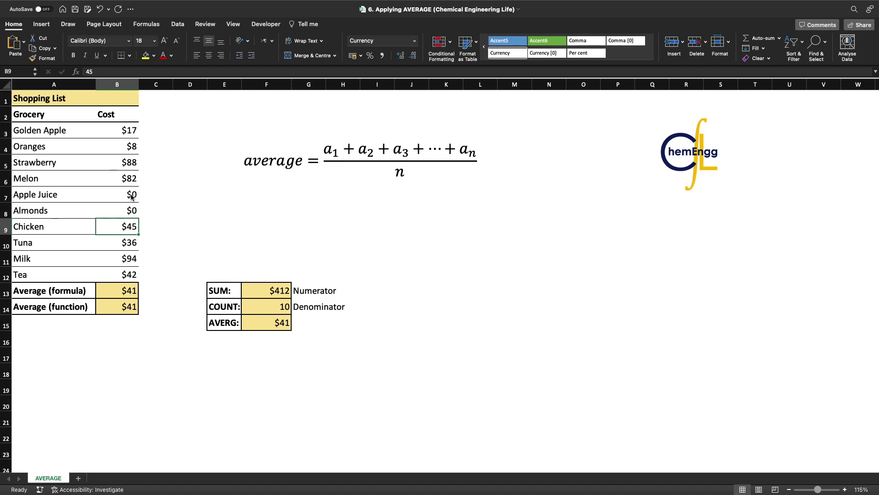
pyautogui.press('Up')
pyautogui.press('Up')
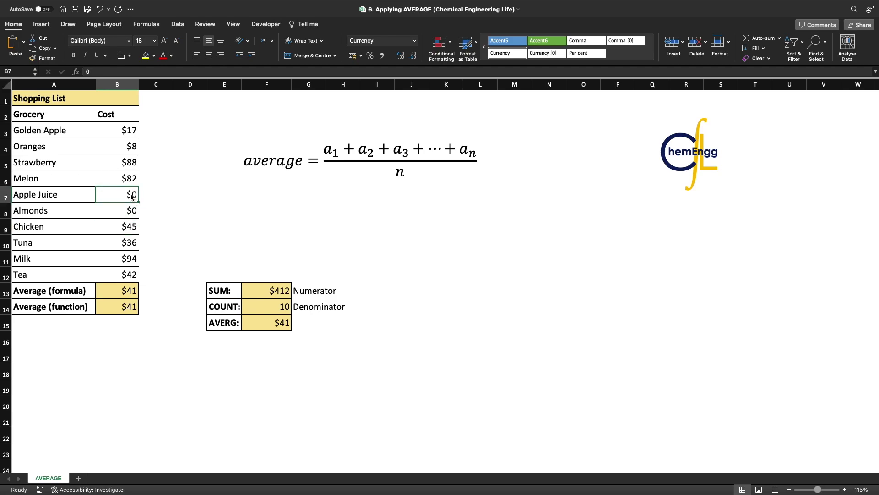
pyautogui.hotkey('shift', 'Down')
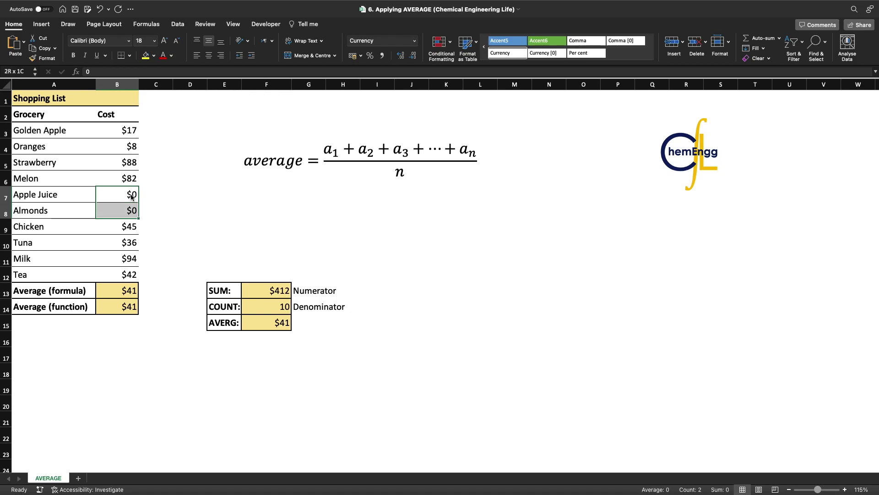
pyautogui.press('Delete')
pyautogui.press('Down')
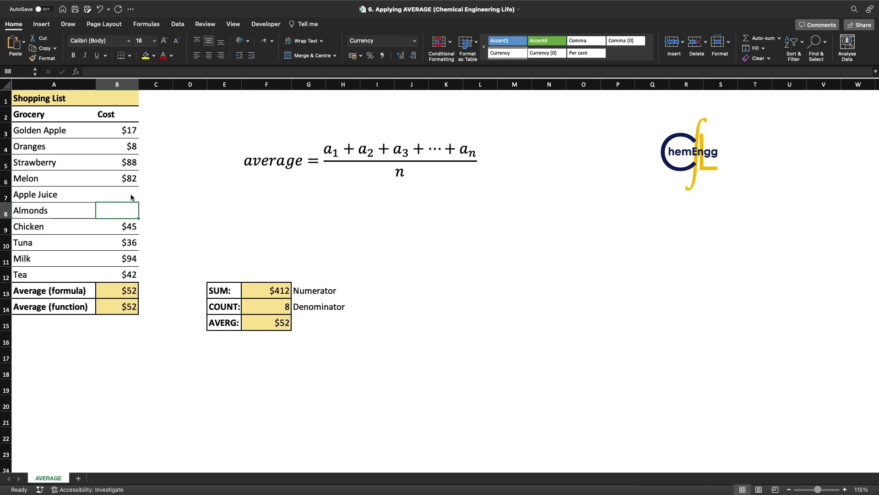
pyautogui.press('Right')
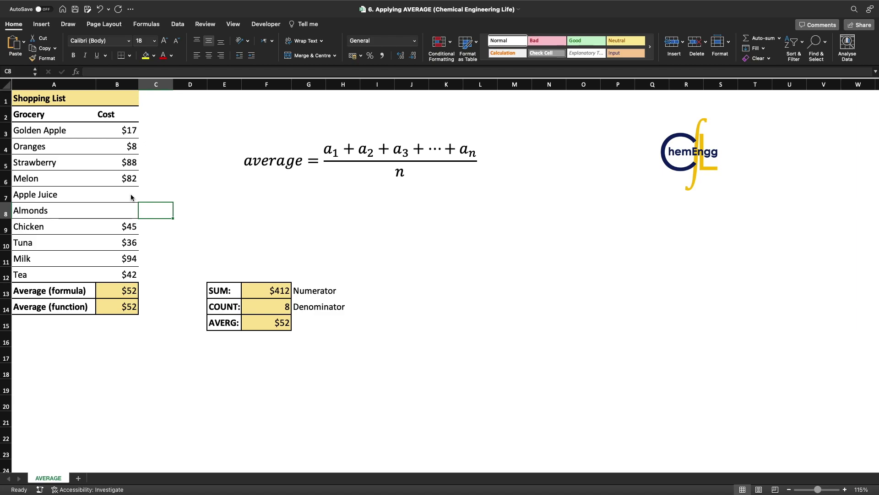
pyautogui.press('Left')
pyautogui.press('Up')
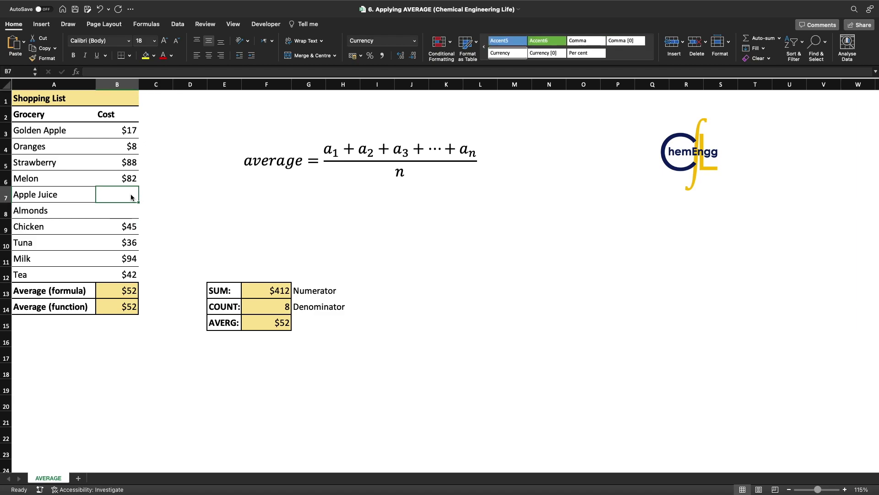
pyautogui.write('0')
pyautogui.press('Return')
pyautogui.write('0')
pyautogui.press('Return')
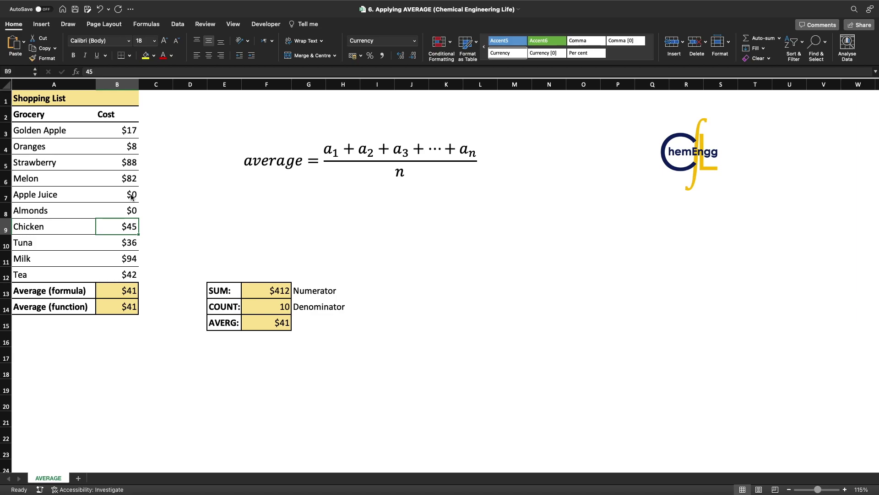
pyautogui.moveTo(131, 195); pyautogui.dragTo(132, 211)
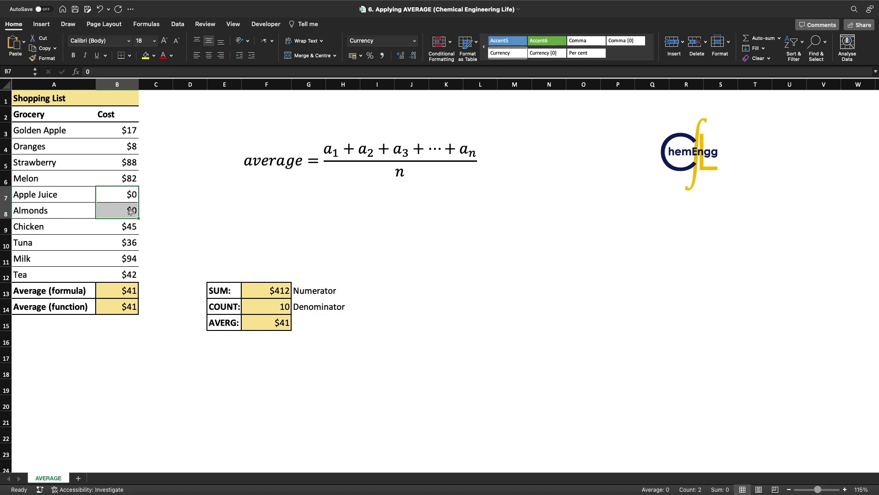
pyautogui.press('Delete')
pyautogui.moveTo(239, 310); pyautogui.dragTo(264, 311)
pyautogui.click(263, 311)
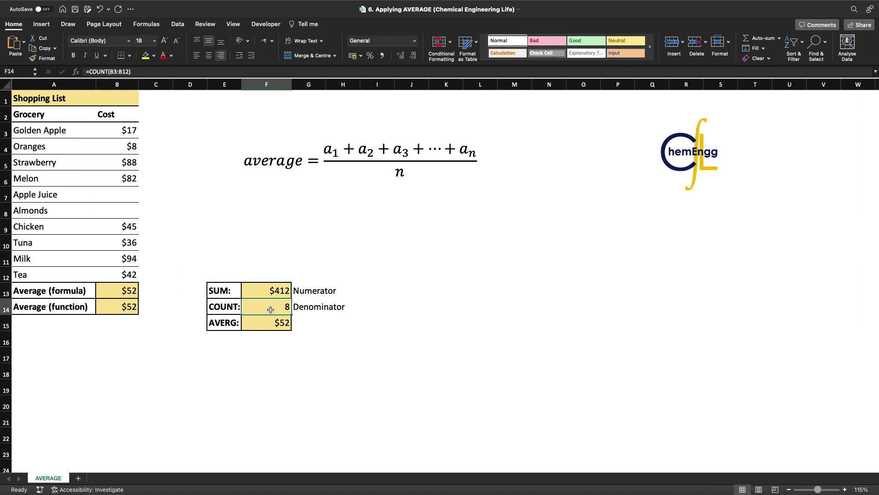
pyautogui.click(131, 299)
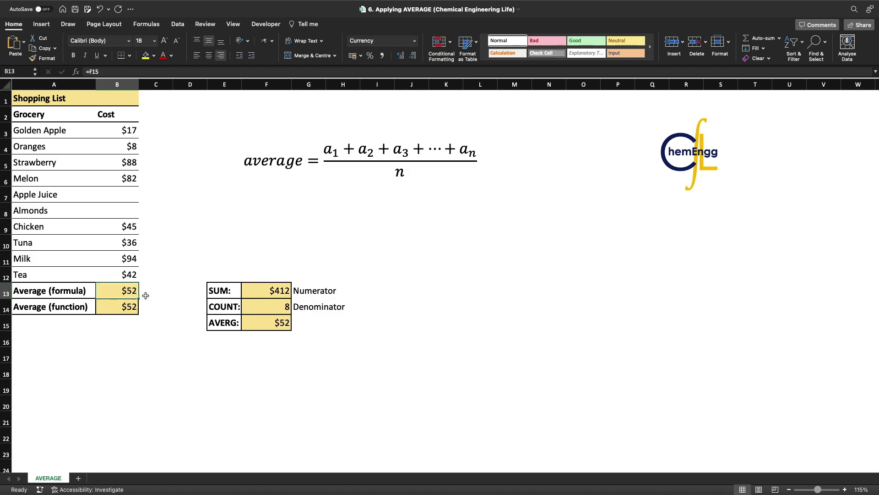
pyautogui.click(171, 247)
pyautogui.hotkey('ctrl', 'z')
pyautogui.moveTo(129, 195); pyautogui.dragTo(128, 209)
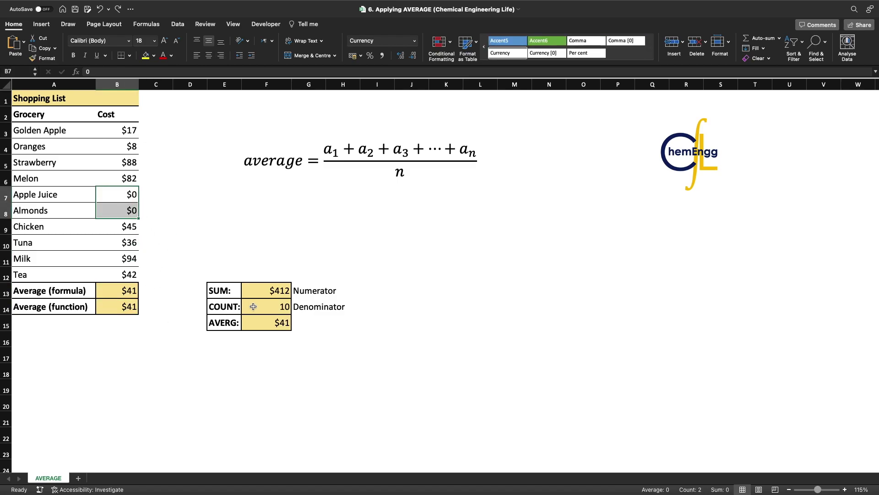
pyautogui.moveTo(121, 298); pyautogui.dragTo(121, 309)
pyautogui.click(128, 216)
pyautogui.click(127, 198)
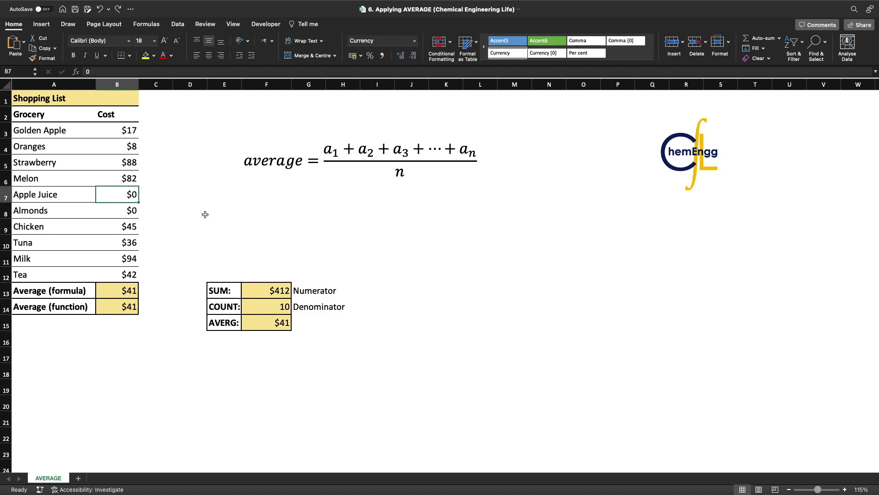
pyautogui.moveTo(238, 292); pyautogui.dragTo(275, 308)
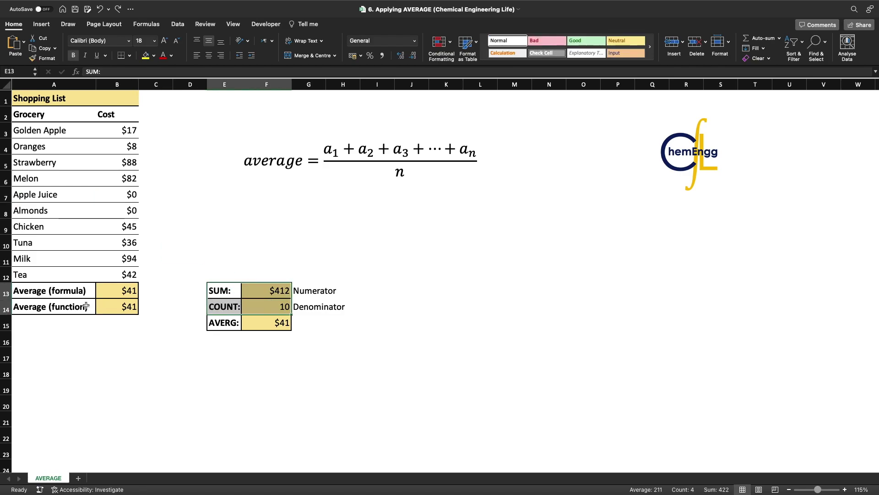
pyautogui.moveTo(84, 306); pyautogui.dragTo(122, 313)
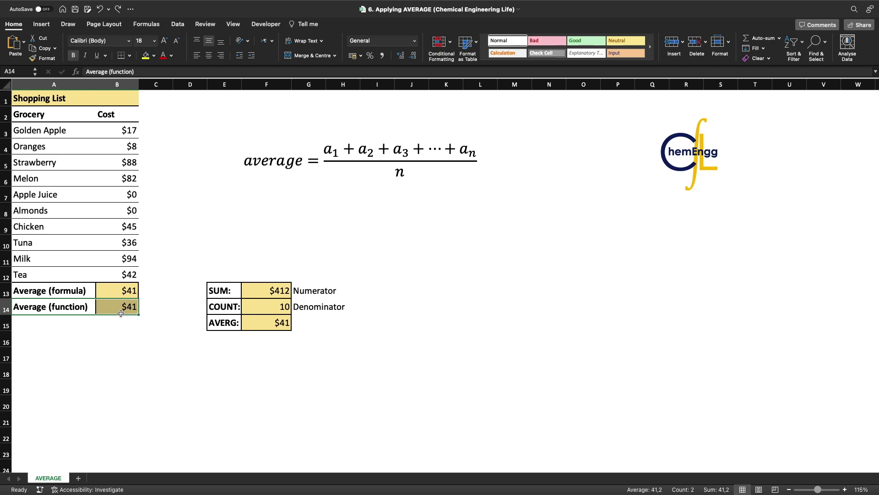
pyautogui.click(115, 329)
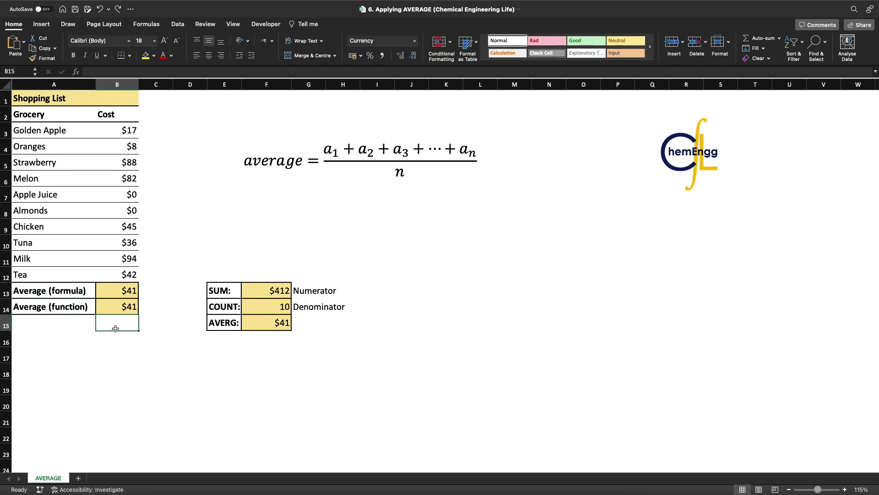
pyautogui.click(232, 292)
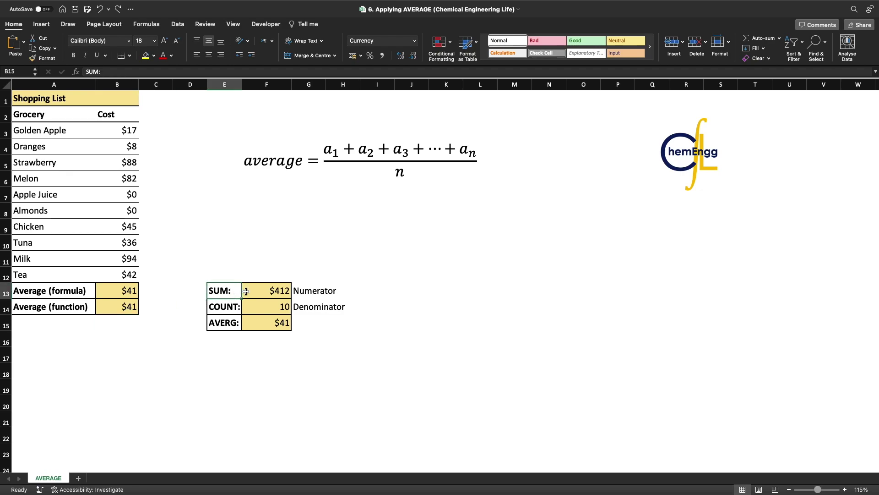
pyautogui.moveTo(246, 291); pyautogui.dragTo(256, 289)
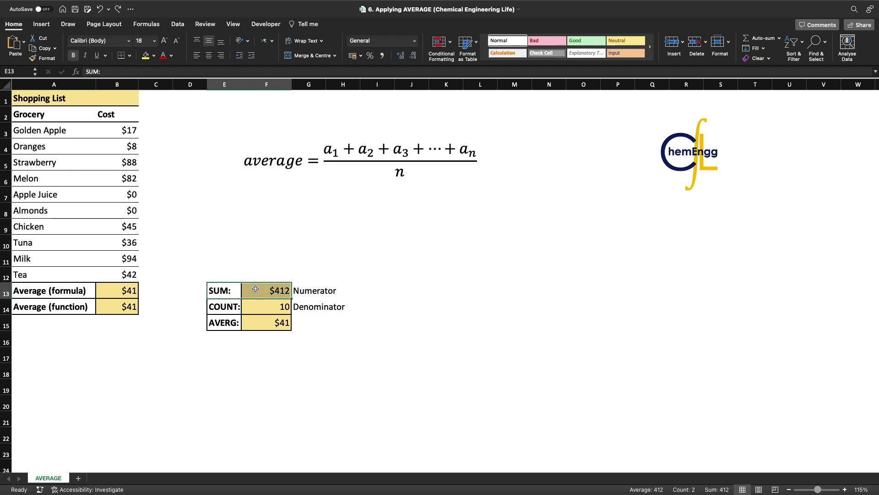
pyautogui.moveTo(71, 309); pyautogui.dragTo(119, 305)
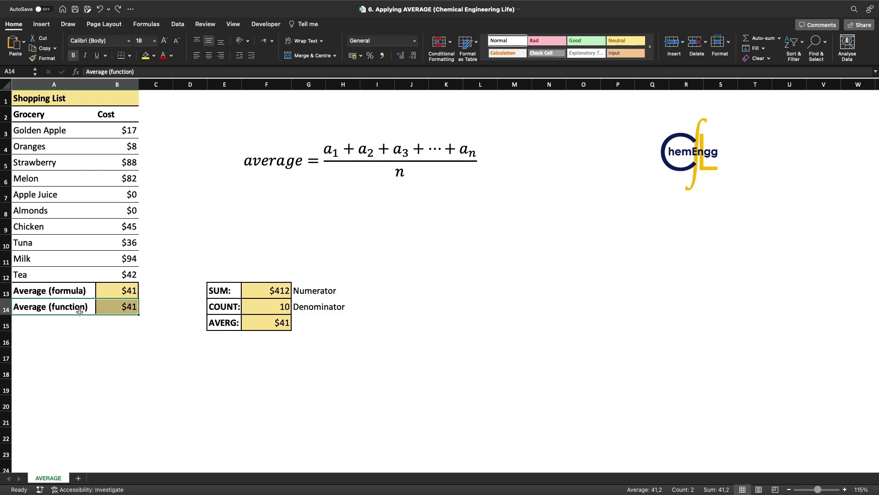
pyautogui.click(107, 305)
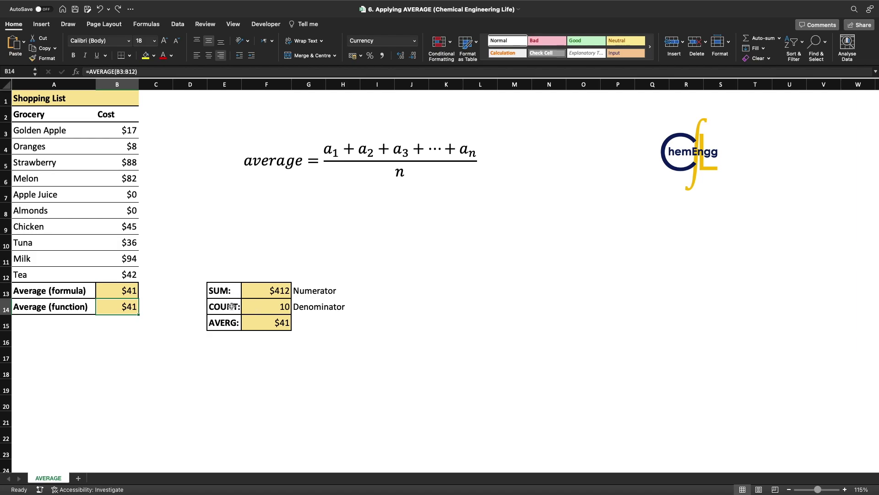
pyautogui.moveTo(232, 306); pyautogui.dragTo(261, 306)
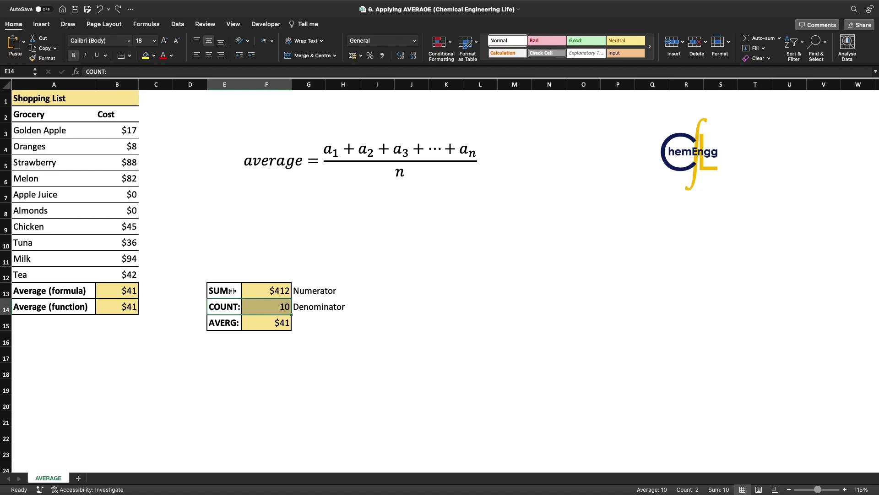
pyautogui.moveTo(236, 293); pyautogui.dragTo(250, 289)
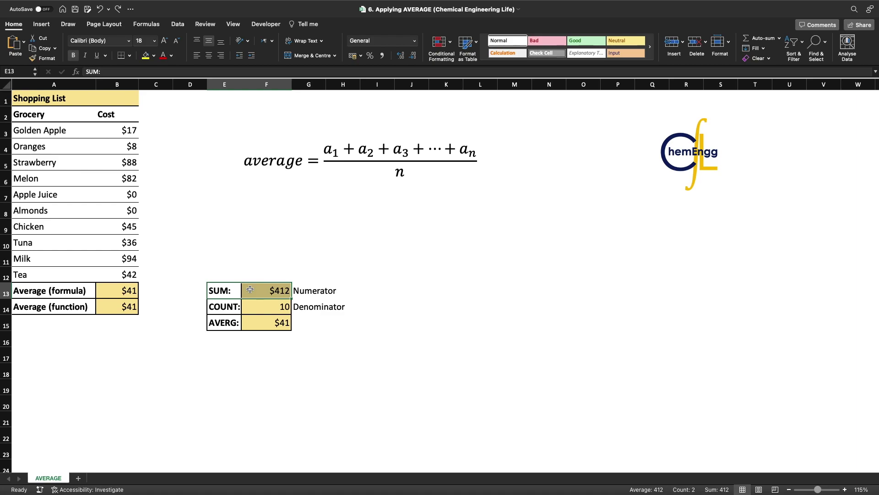
pyautogui.click(227, 286)
pyautogui.moveTo(256, 295); pyautogui.dragTo(261, 301)
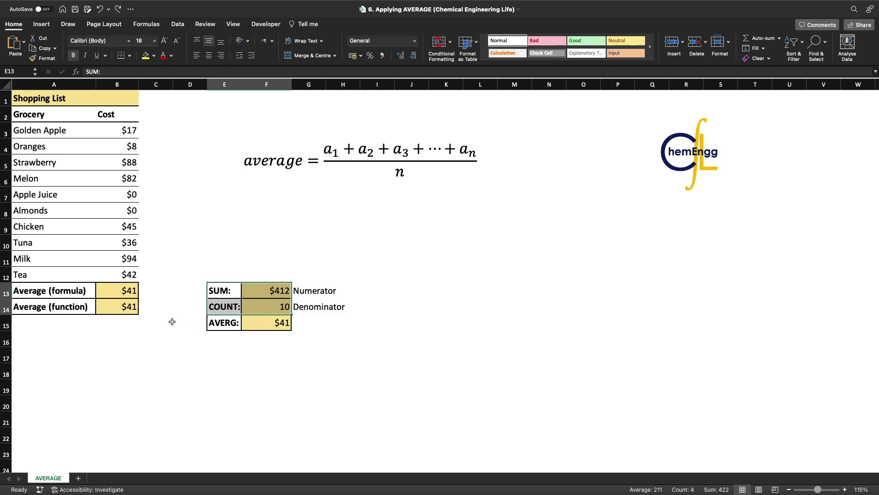
pyautogui.moveTo(83, 309); pyautogui.dragTo(110, 306)
pyautogui.click(110, 304)
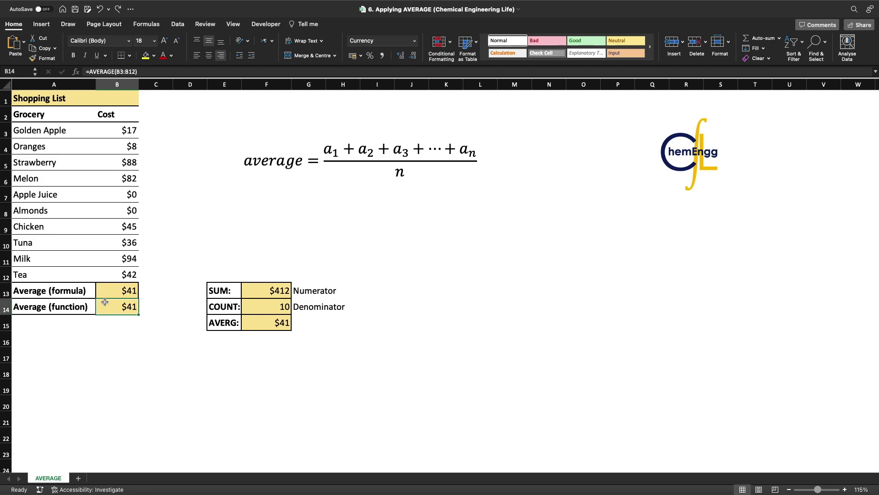
pyautogui.click(122, 291)
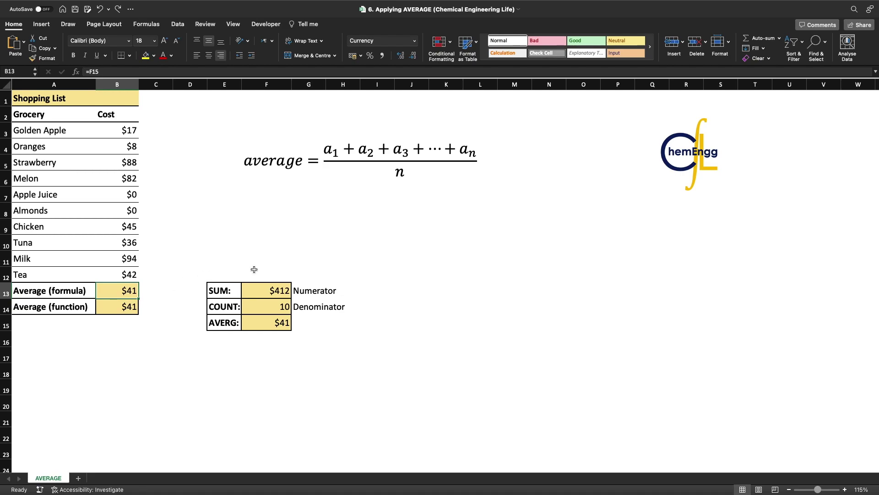
pyautogui.click(265, 282)
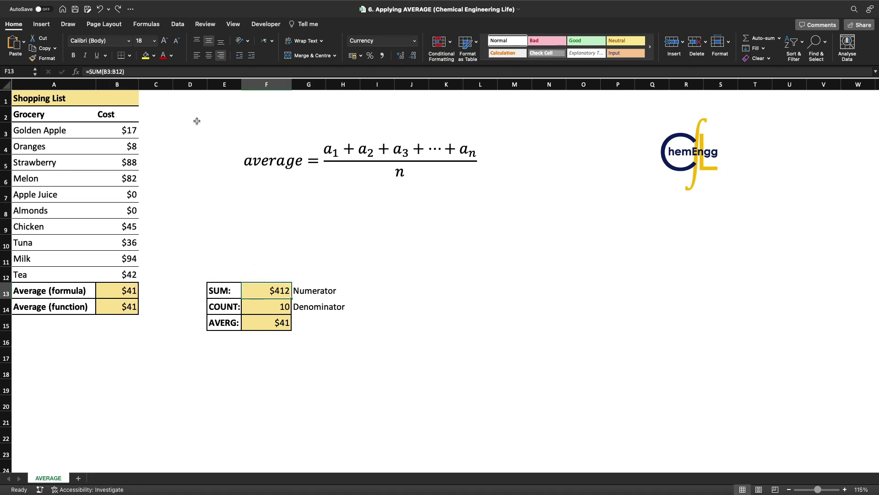
pyautogui.click(171, 71)
pyautogui.moveTo(138, 282); pyautogui.dragTo(137, 252)
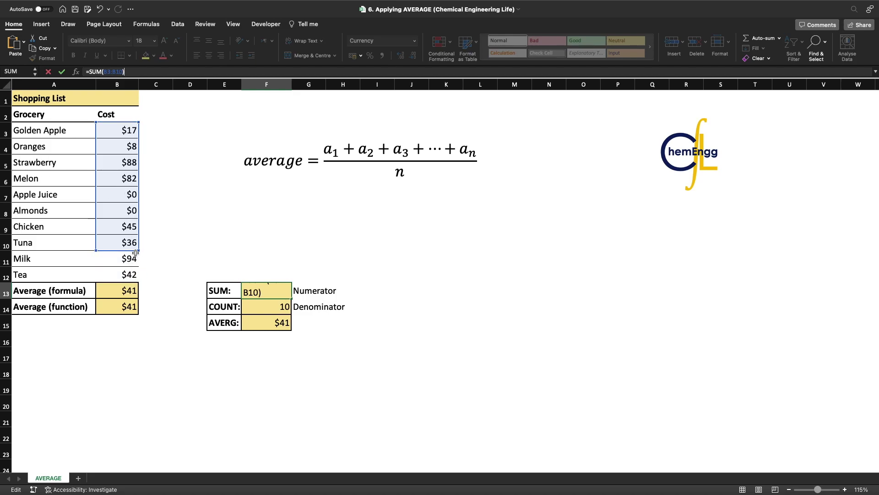
pyautogui.press('Return')
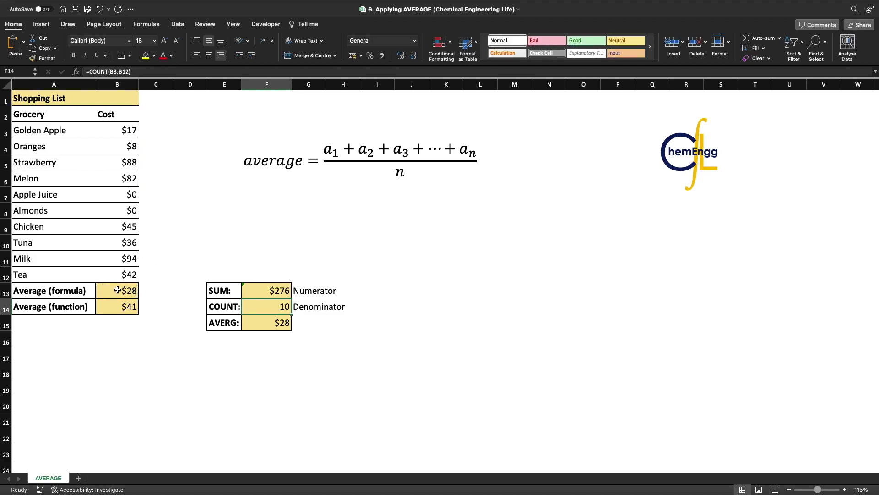
pyautogui.click(120, 309)
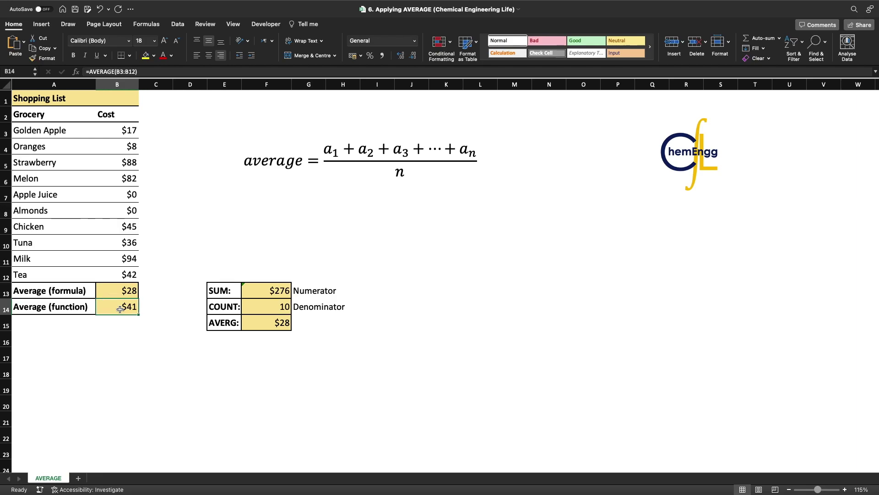
pyautogui.click(135, 72)
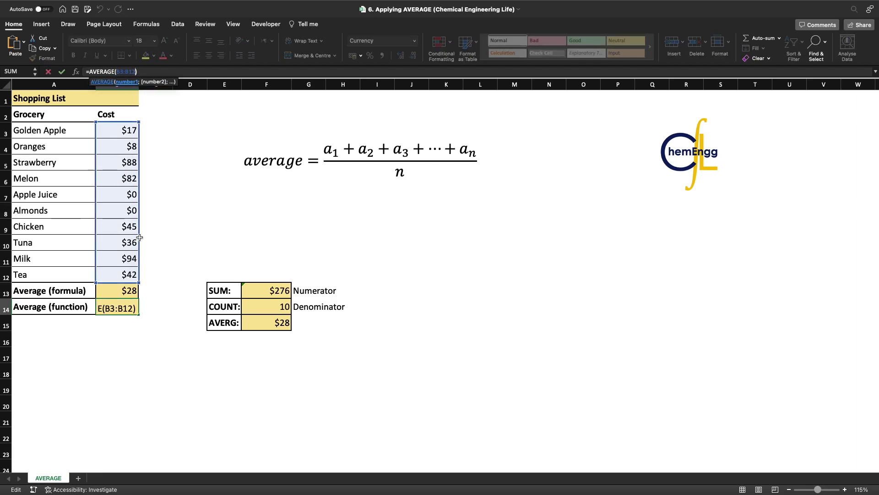
pyautogui.press('Escape')
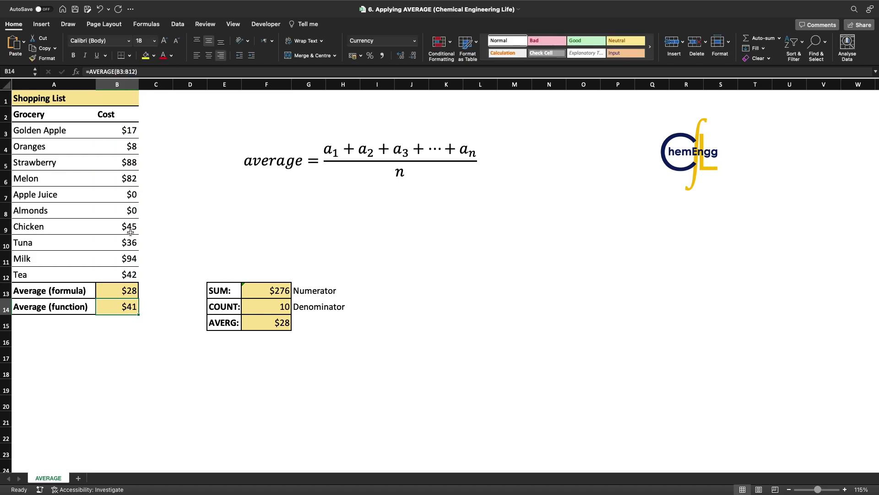
pyautogui.press('super+y')
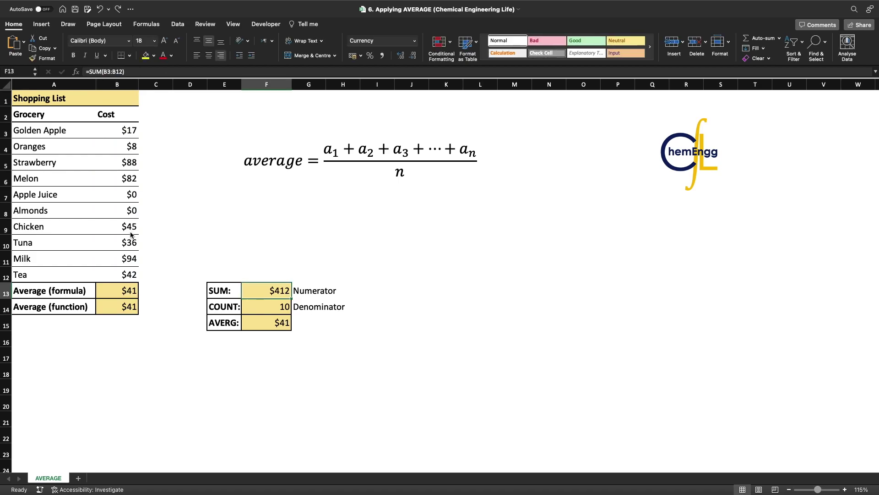